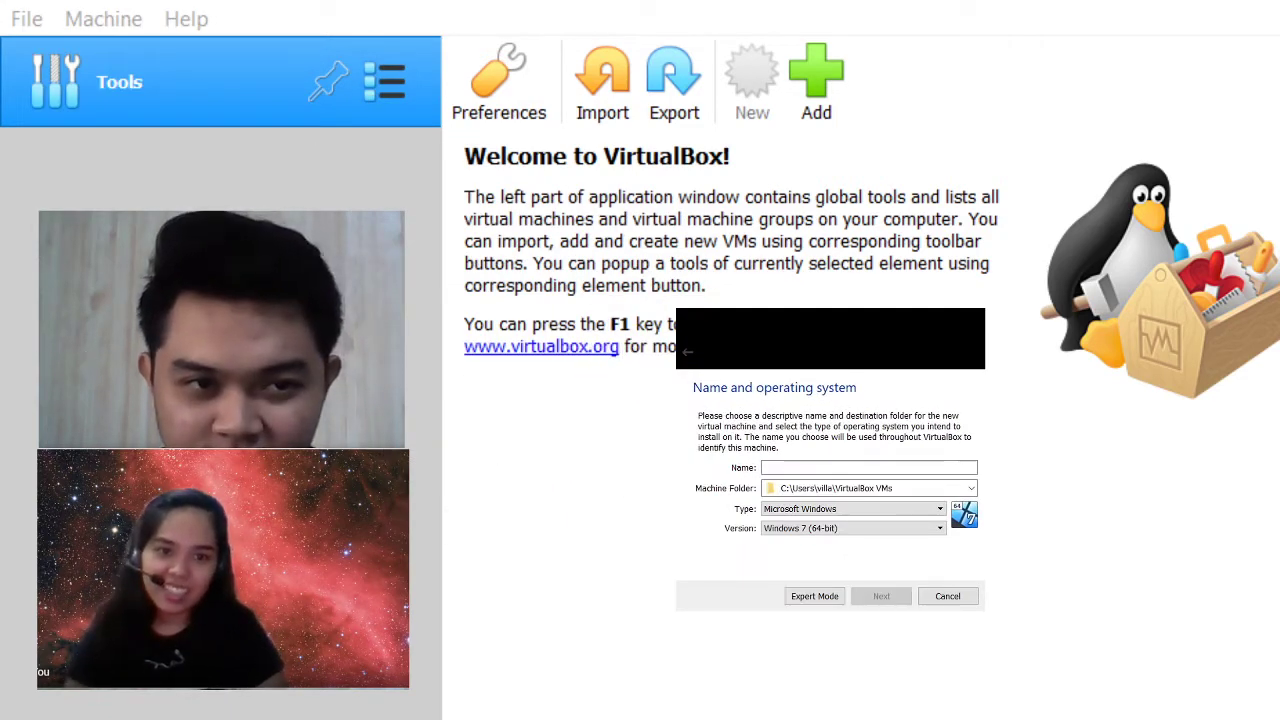
Name the new virtual machine Windows Server 2016, with type Microsoft Windows and version Windows 2016 (64-bit).
drag(830, 323, 653, 166)
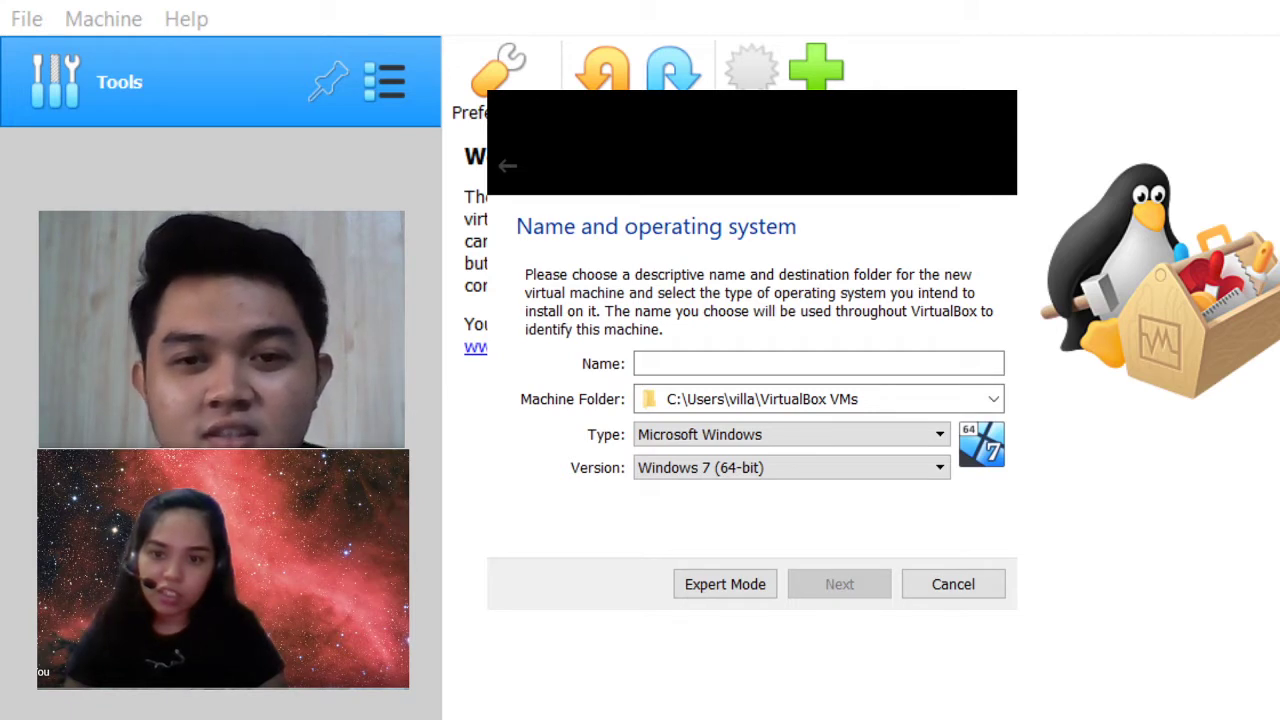
click(665, 362)
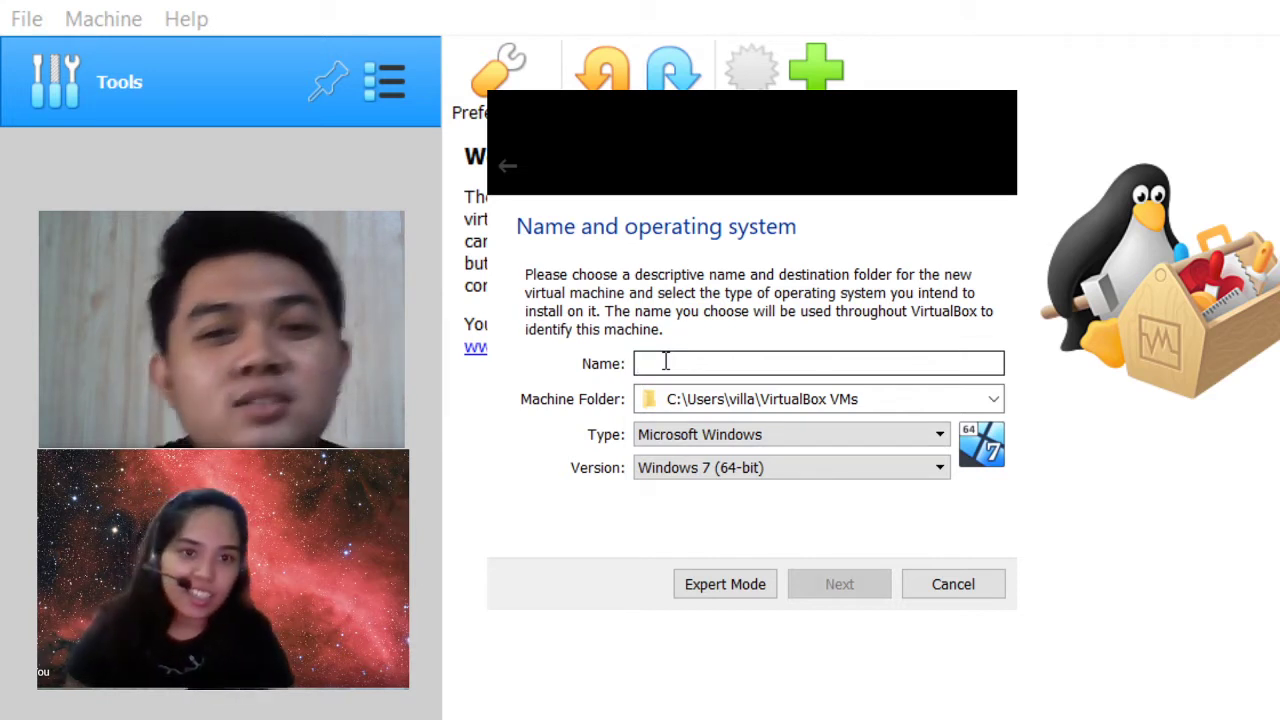
text(Windows )
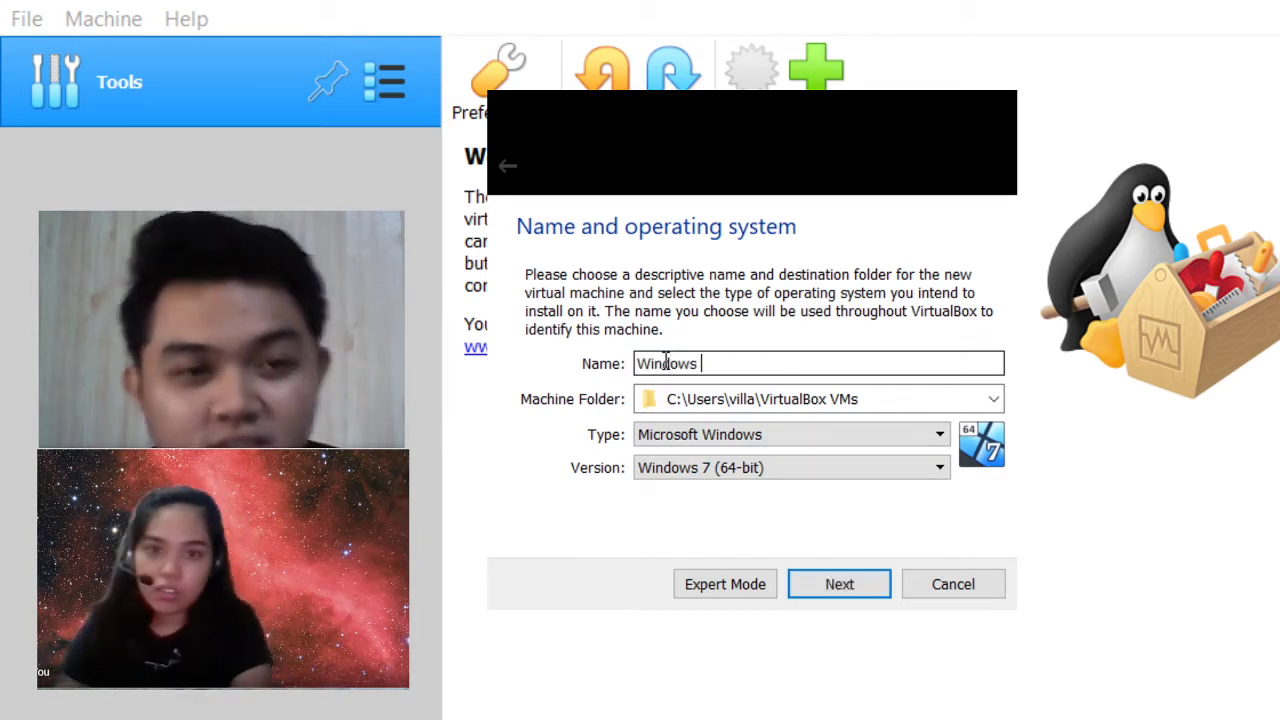
text(Server 201)
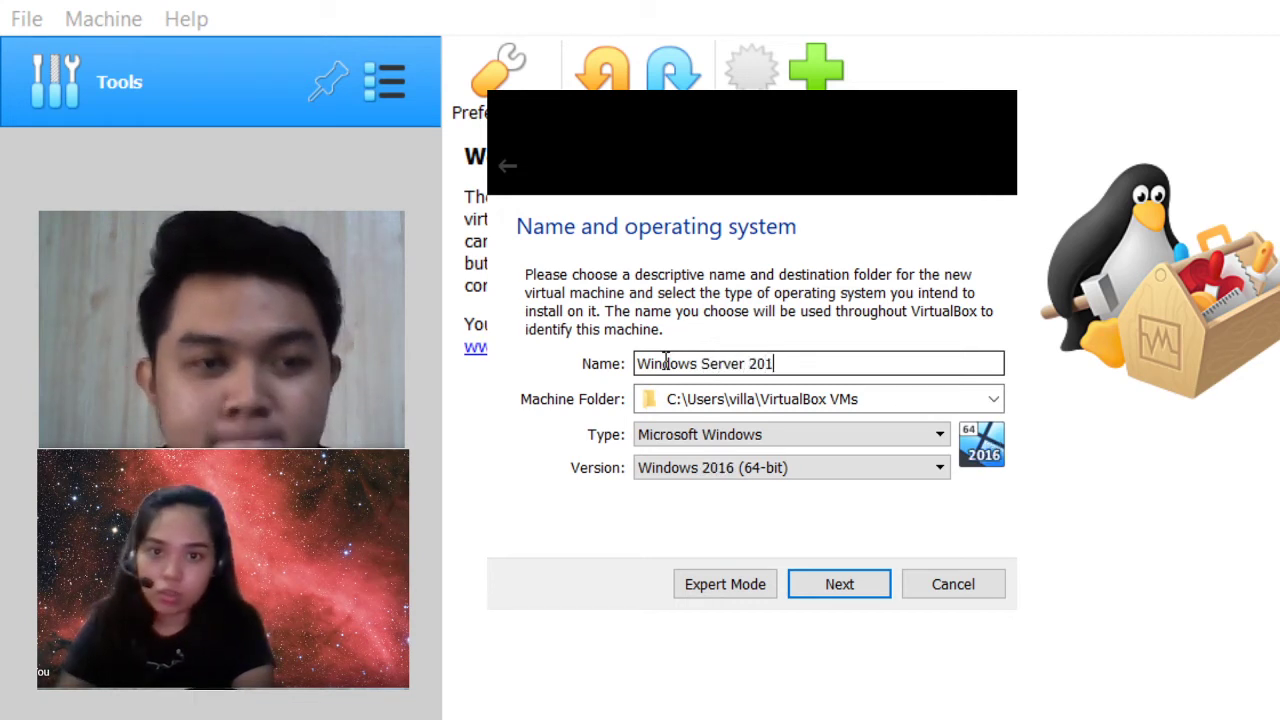
text(6)
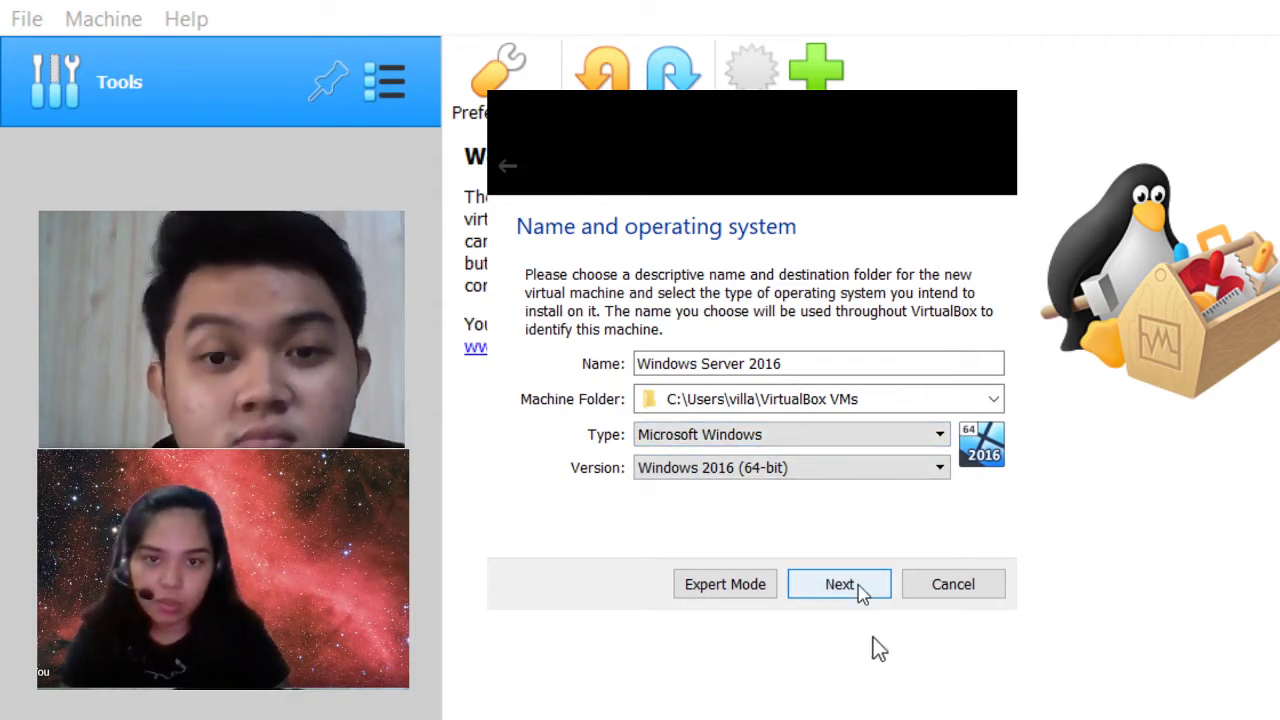
click(858, 585)
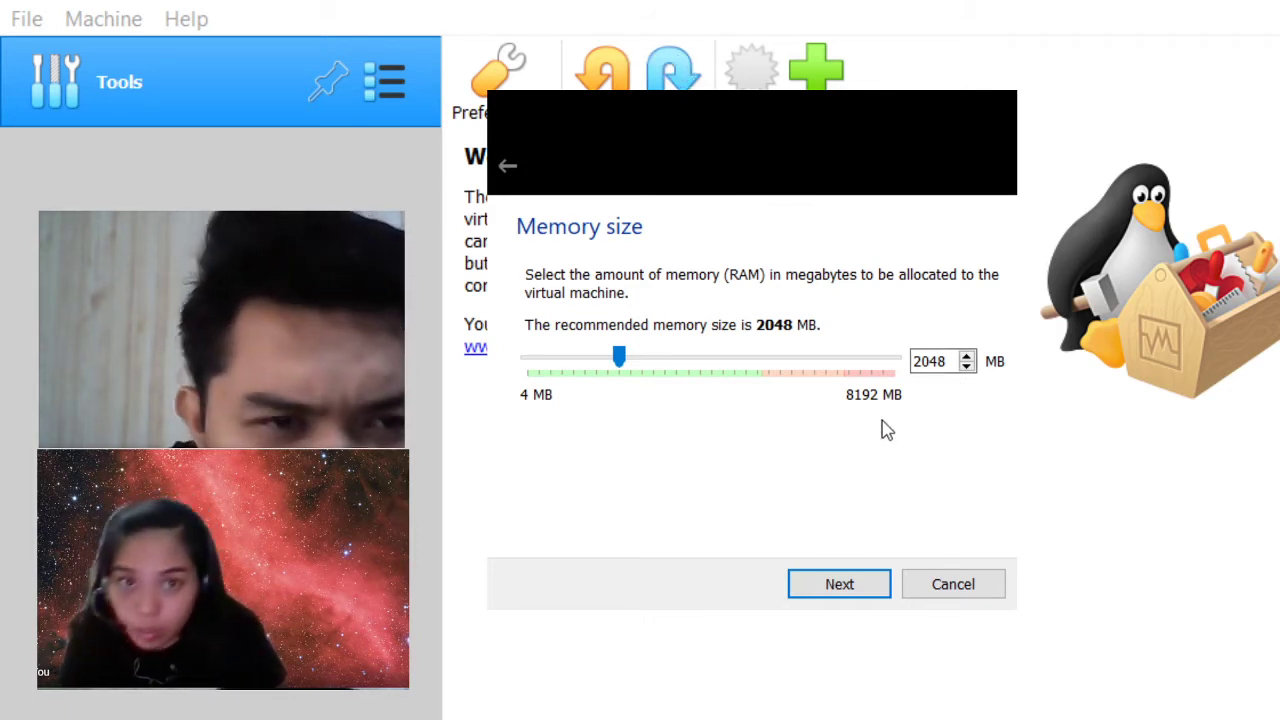
Allocate 2048 MB of memory and create the virtual machine with a new 50 GB VHD hard disk.
double_click(966, 364)
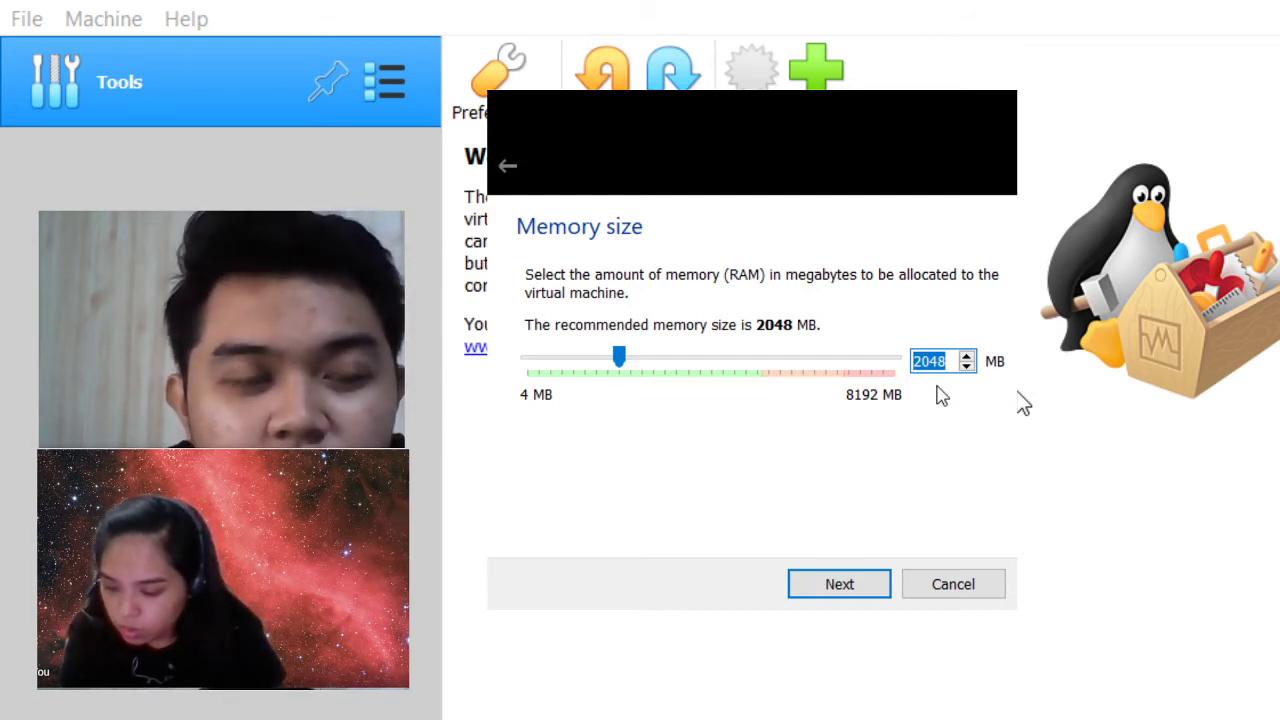
click(855, 587)
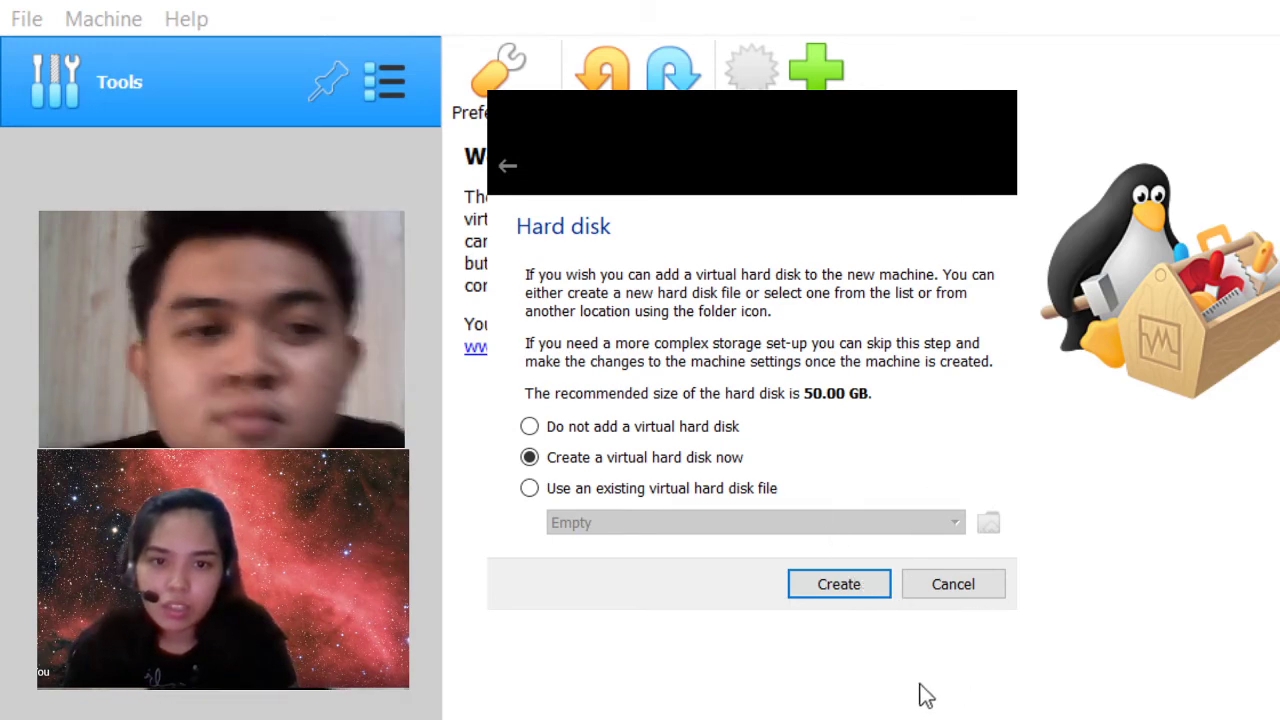
key(Return)
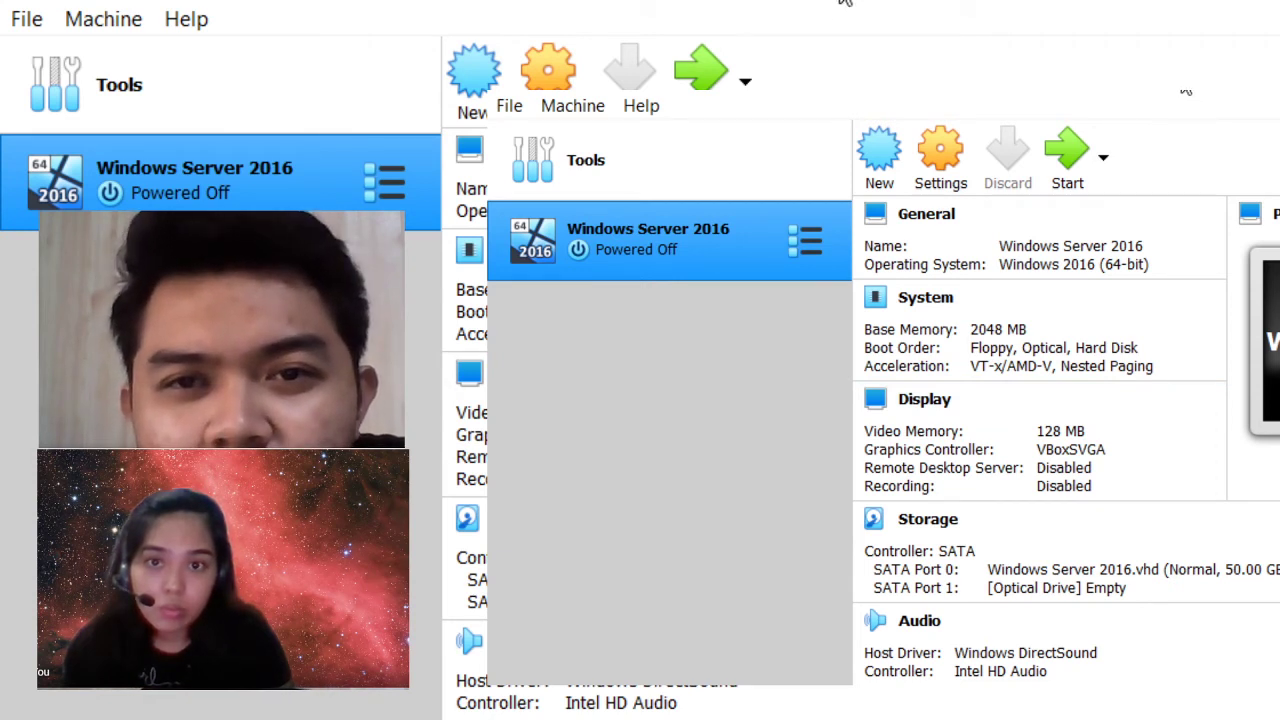
Add a new NAT network in the global network preferences.
click(200, 717)
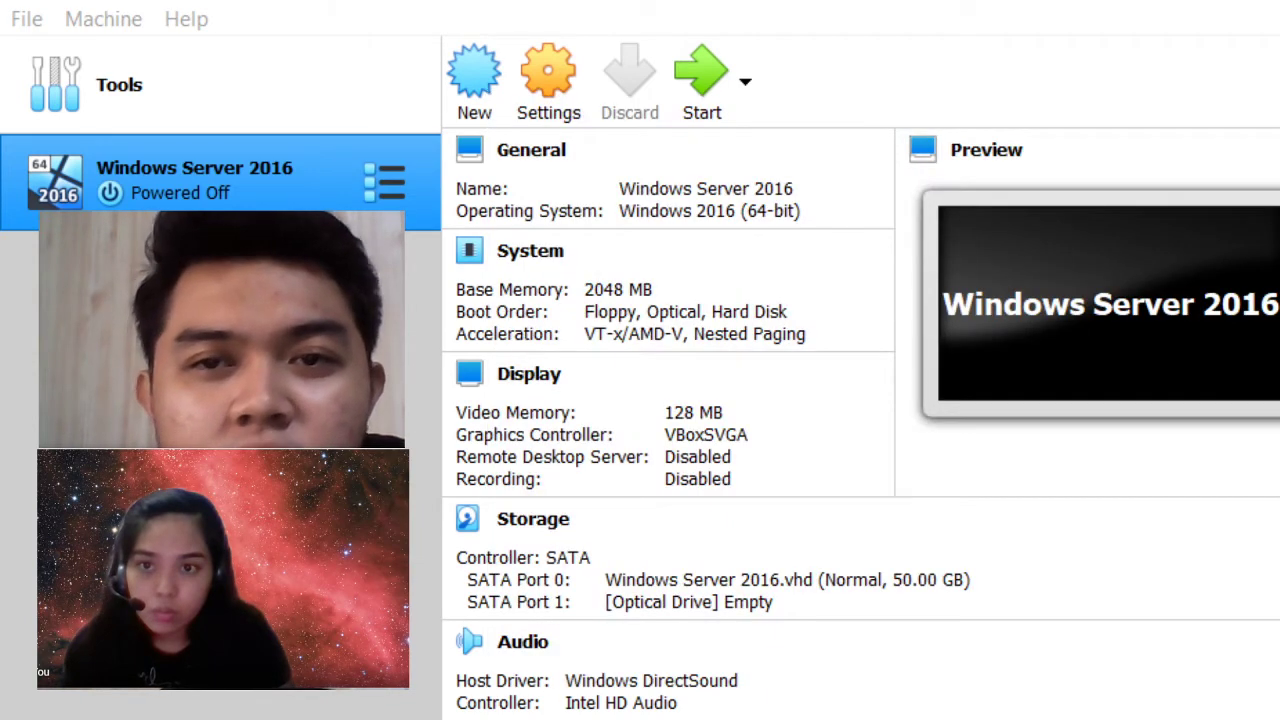
click(380, 717)
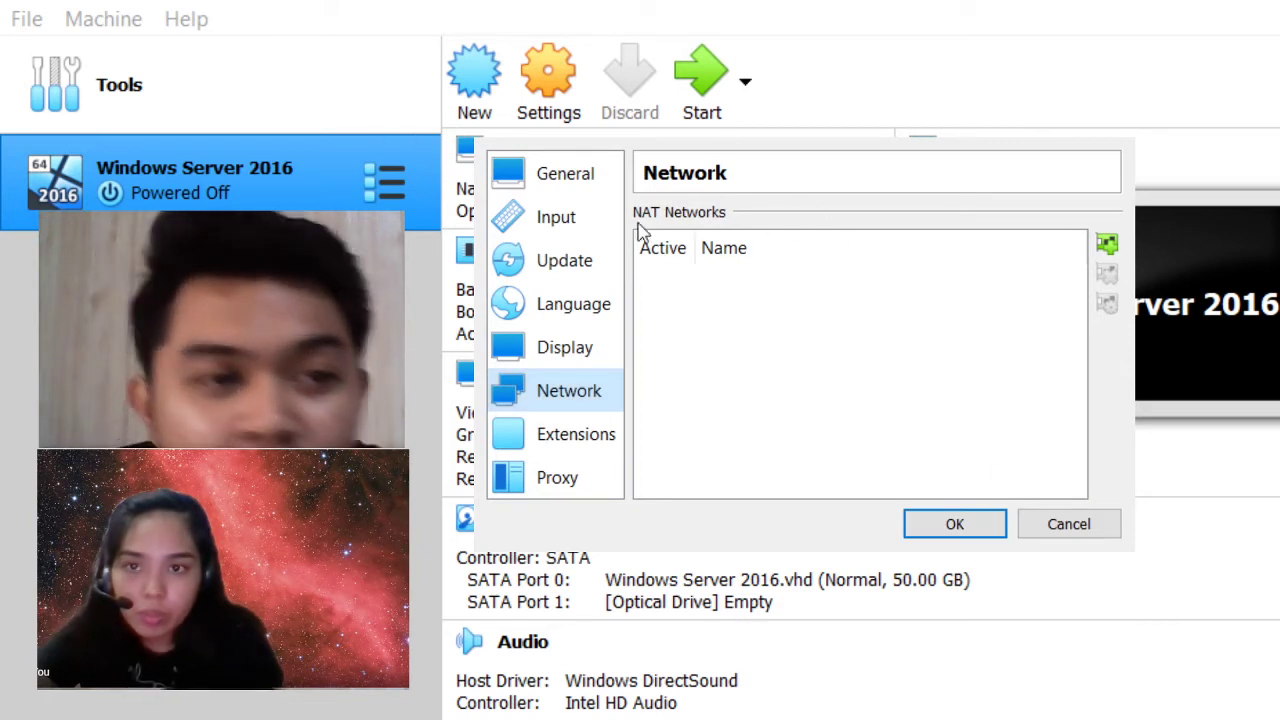
click(1107, 244)
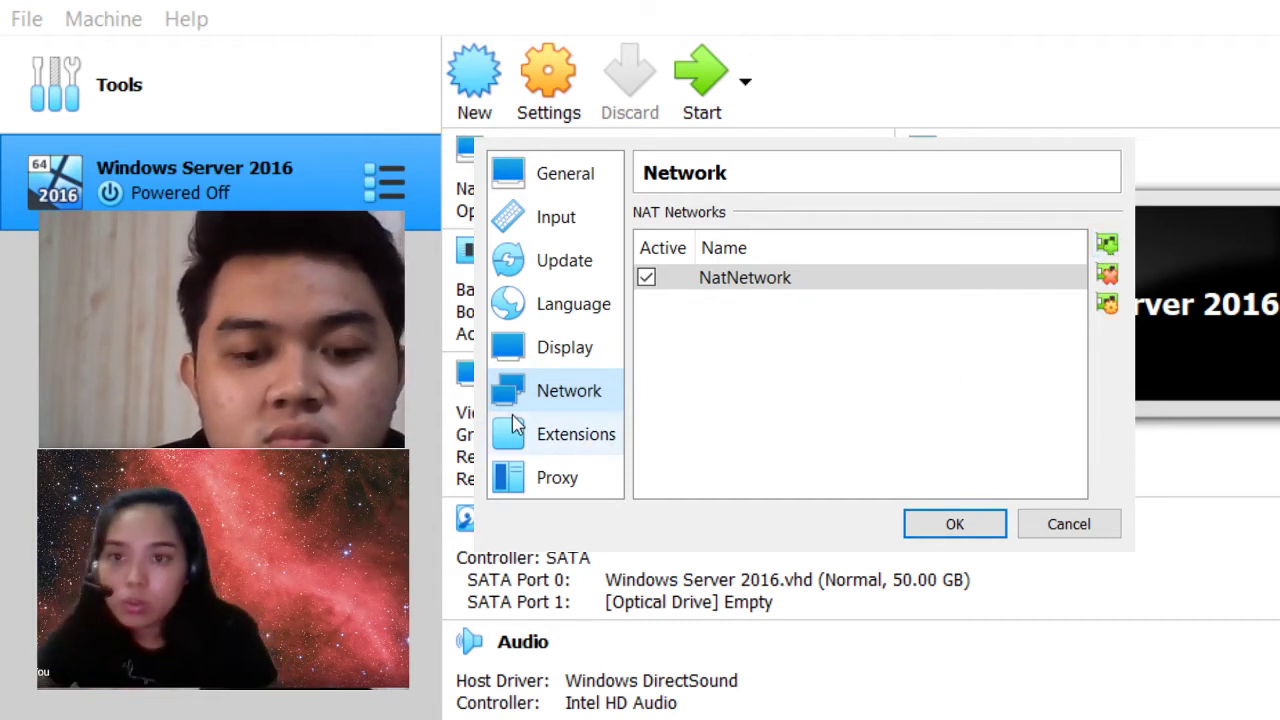
Rename the new NAT network with the two surnames joined together, followed by NetworkLab.
click(736, 287)
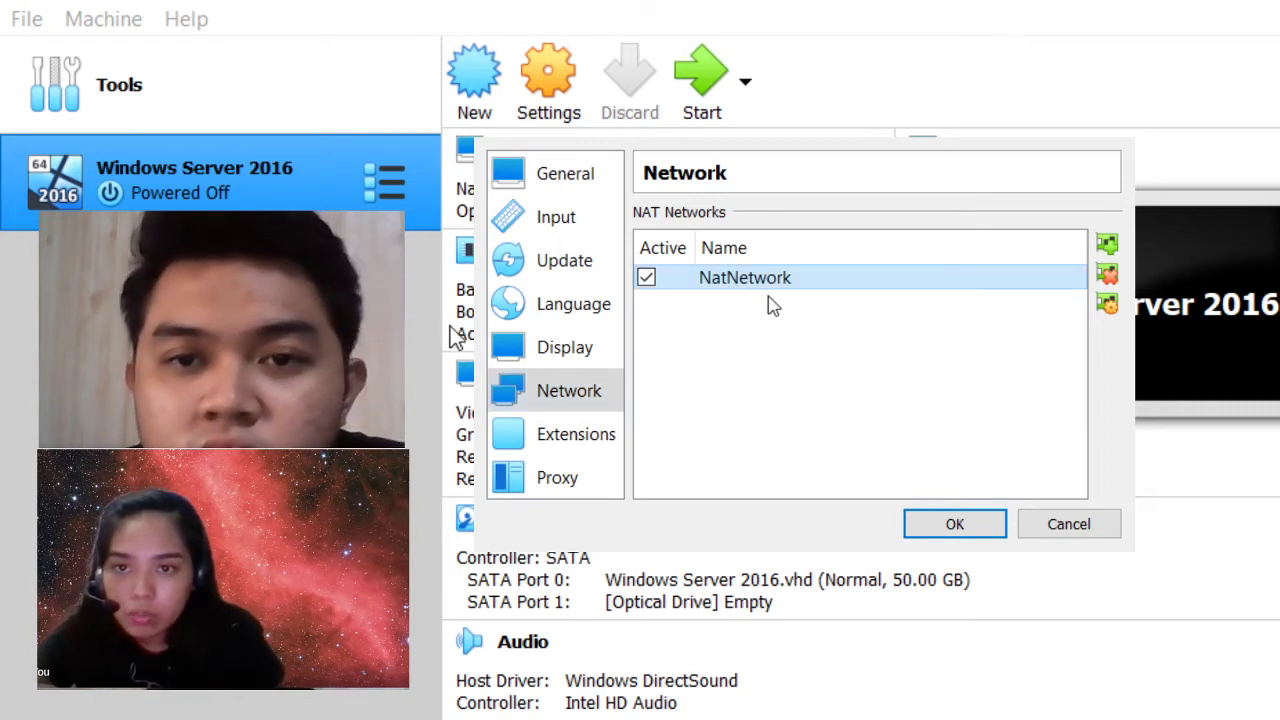
double_click(812, 268)
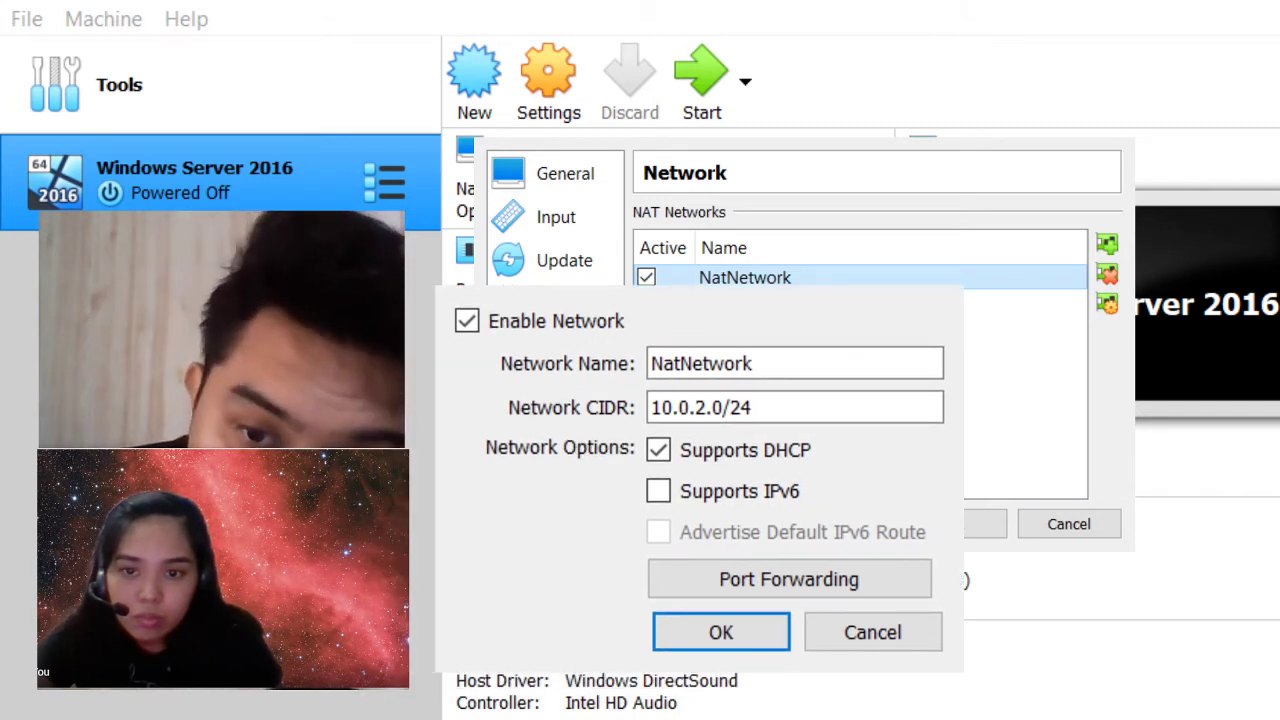
double_click(758, 363)
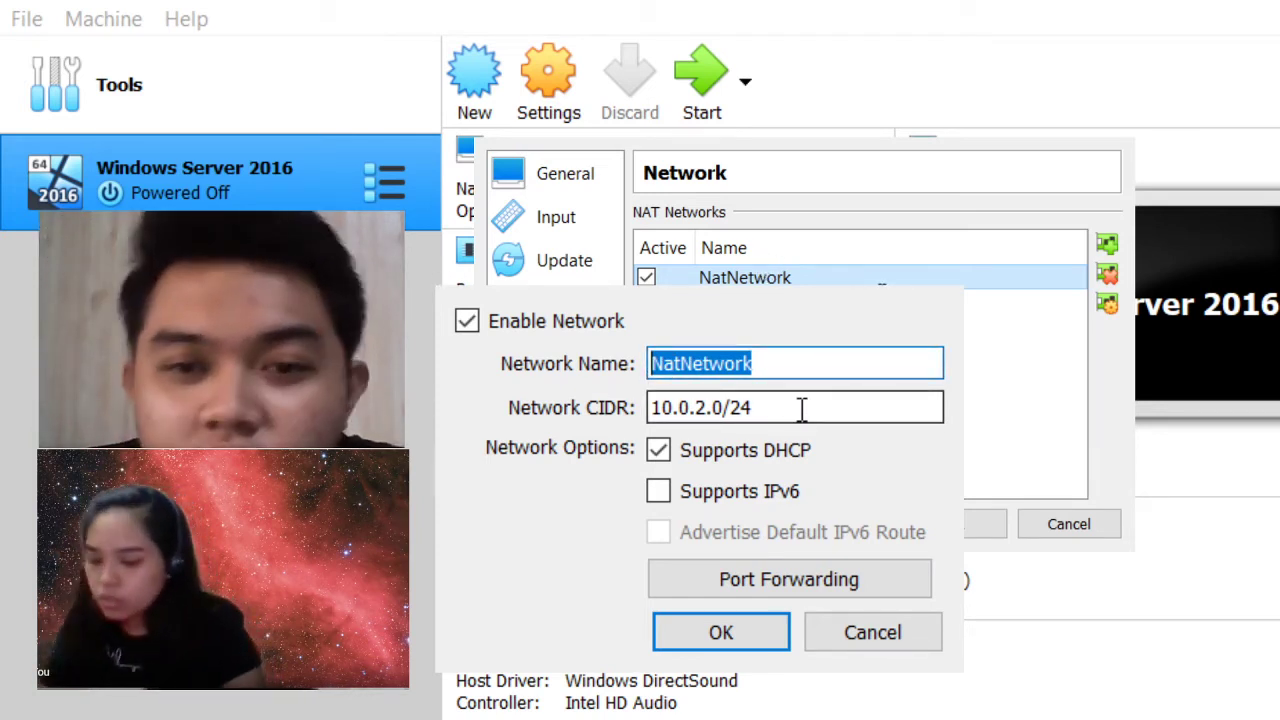
text(NicolasV)
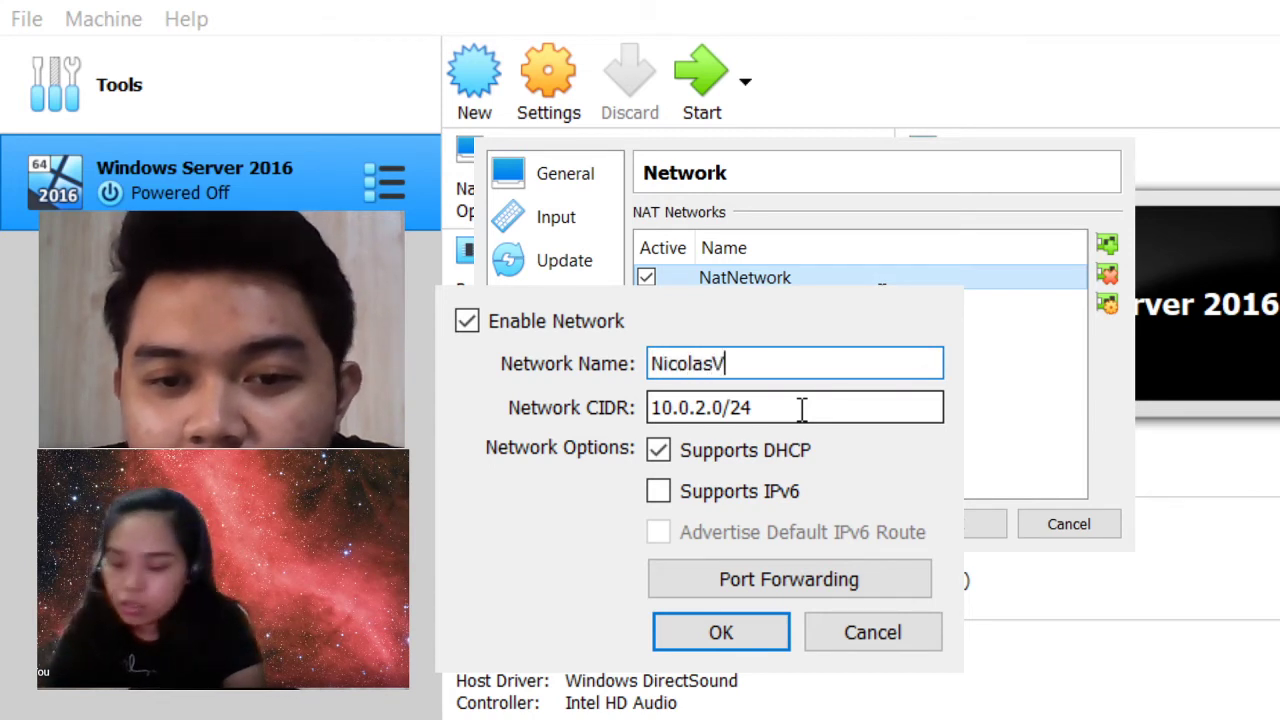
text(illaflores)
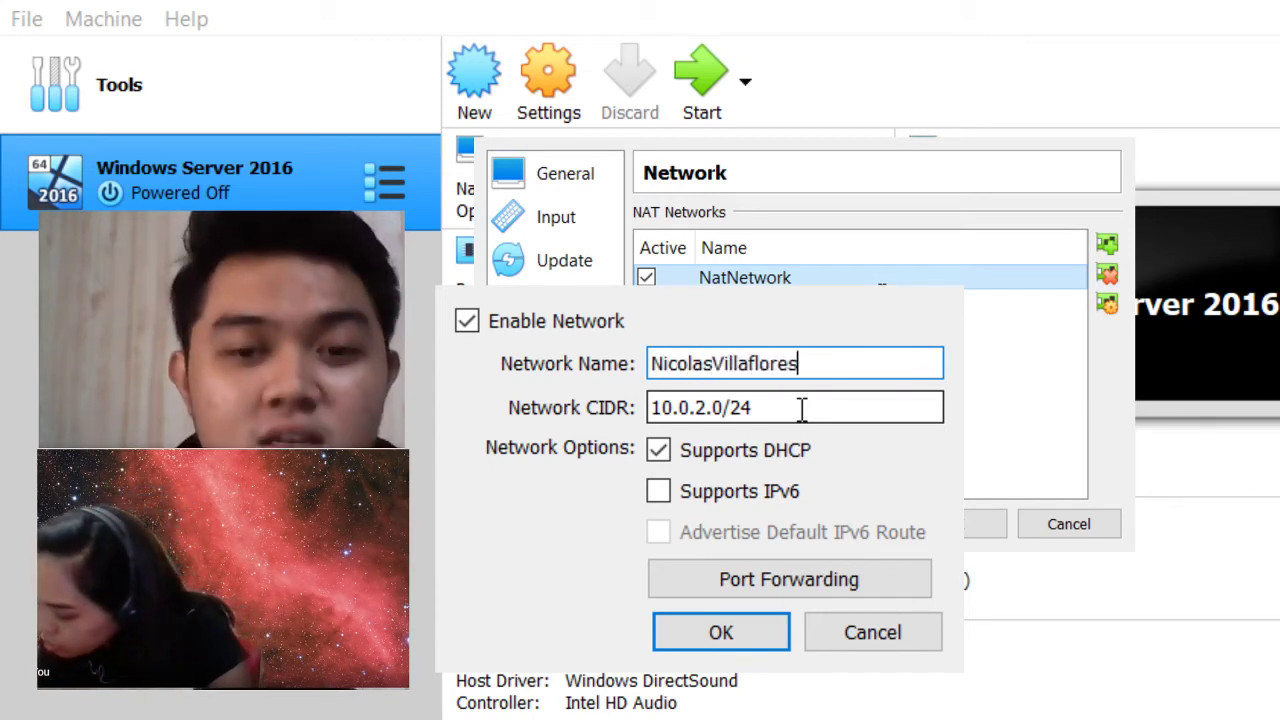
text(NetworkLab)
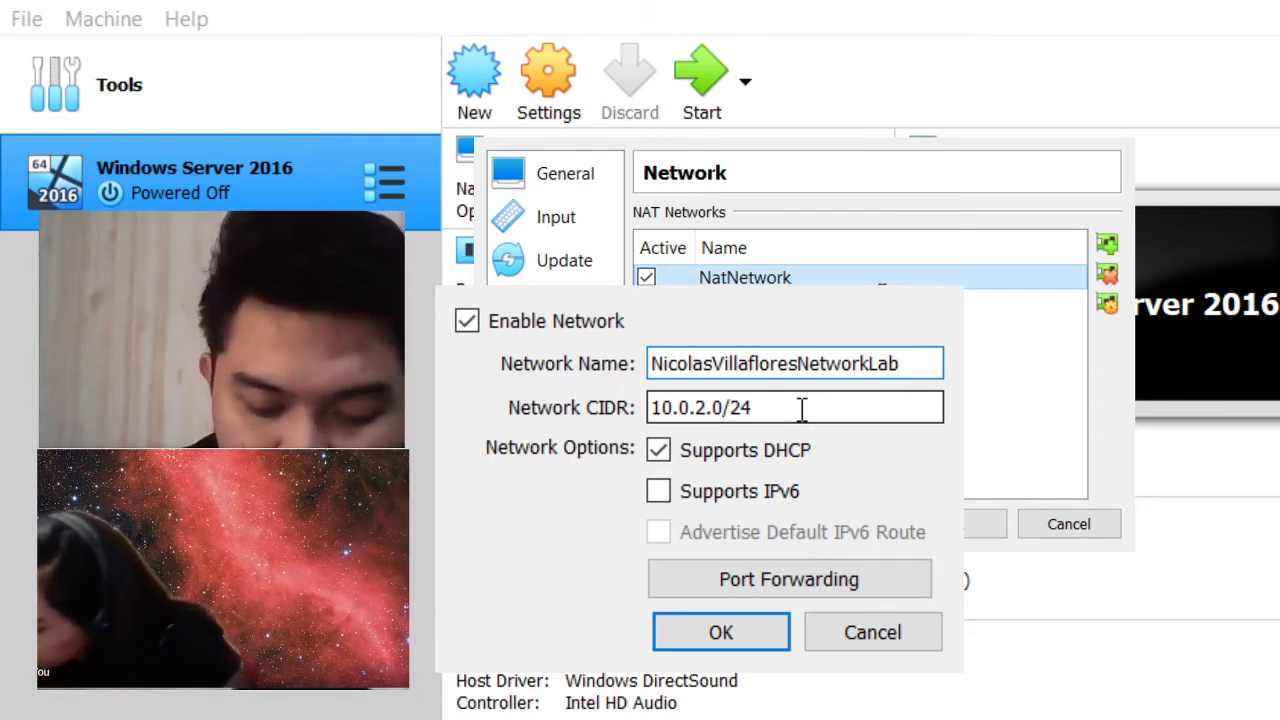
Set the NAT network's CIDR to 10.10.10.0/24 and save the network preferences.
click(683, 405)
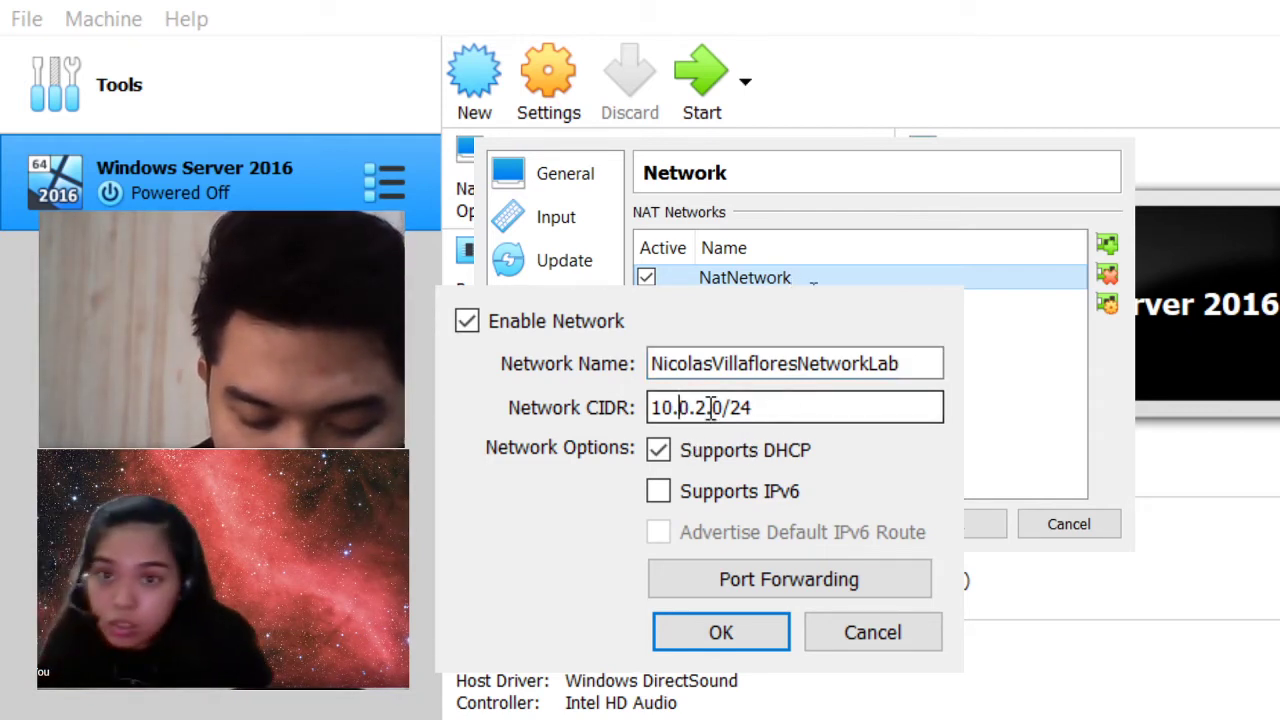
text(1)
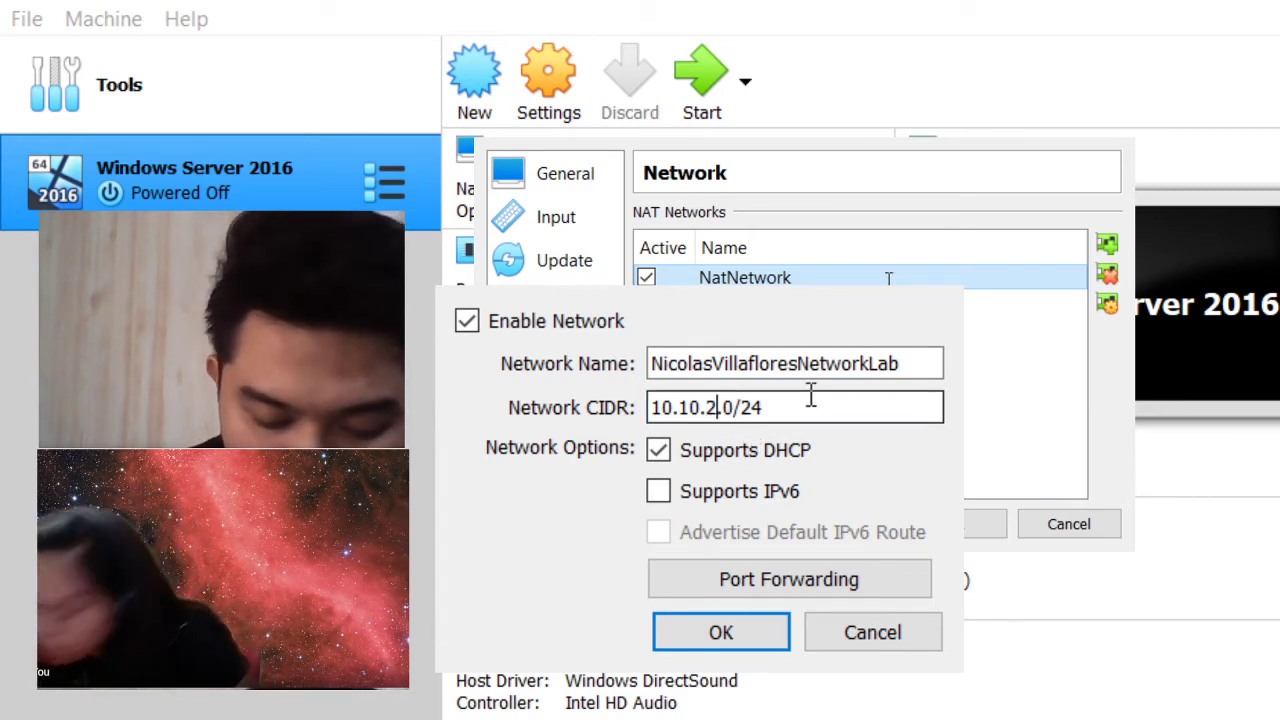
key(BackSpace)
text(10)
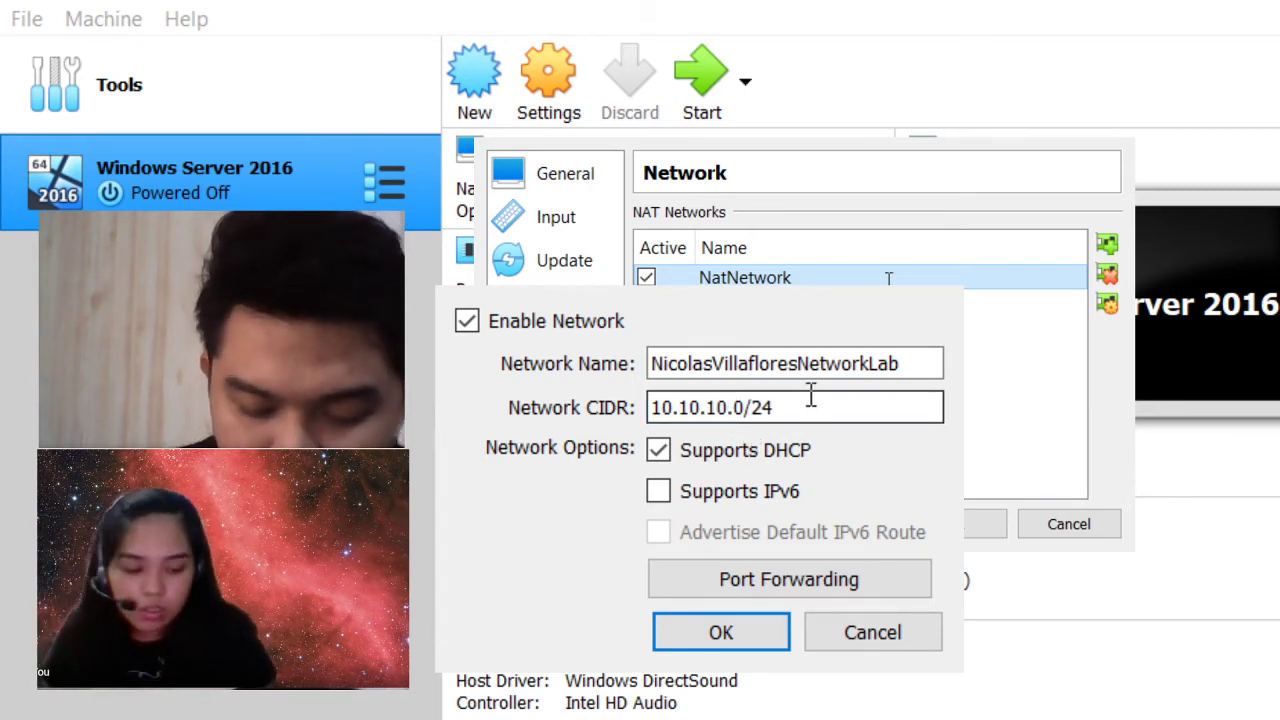
key(Right)
key(Right)
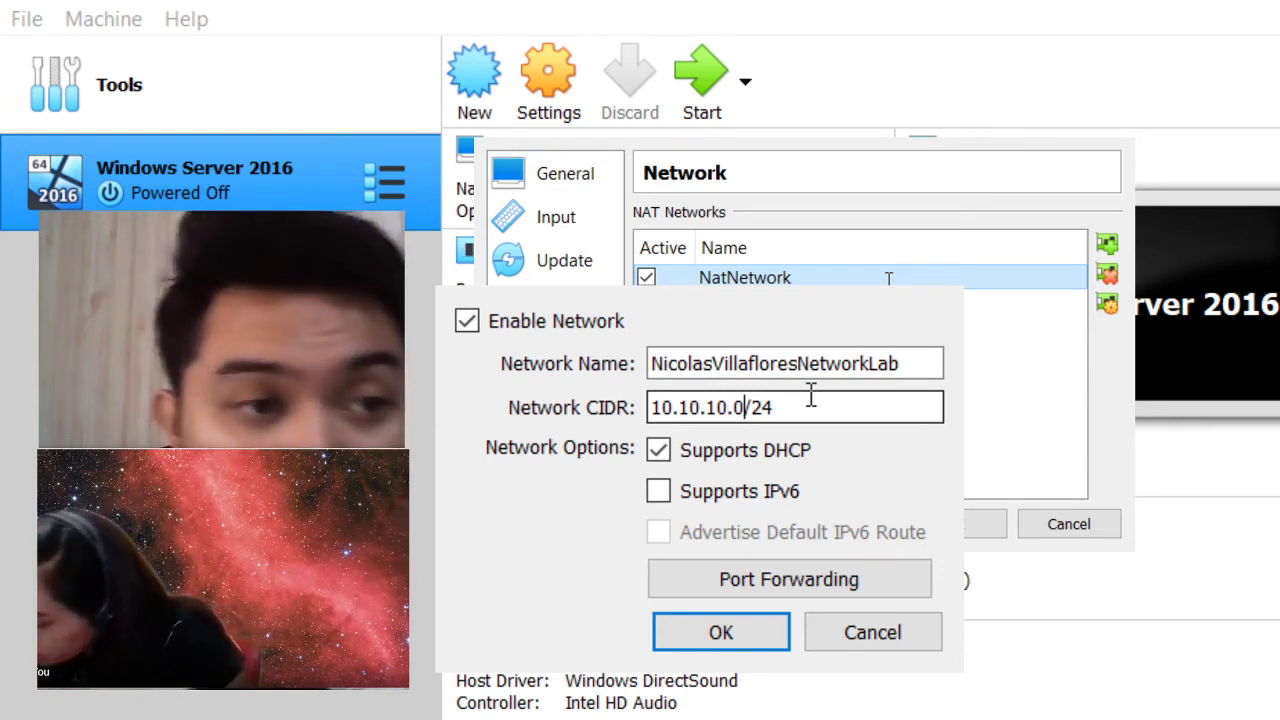
key(Right)
key(Right)
key(Right)
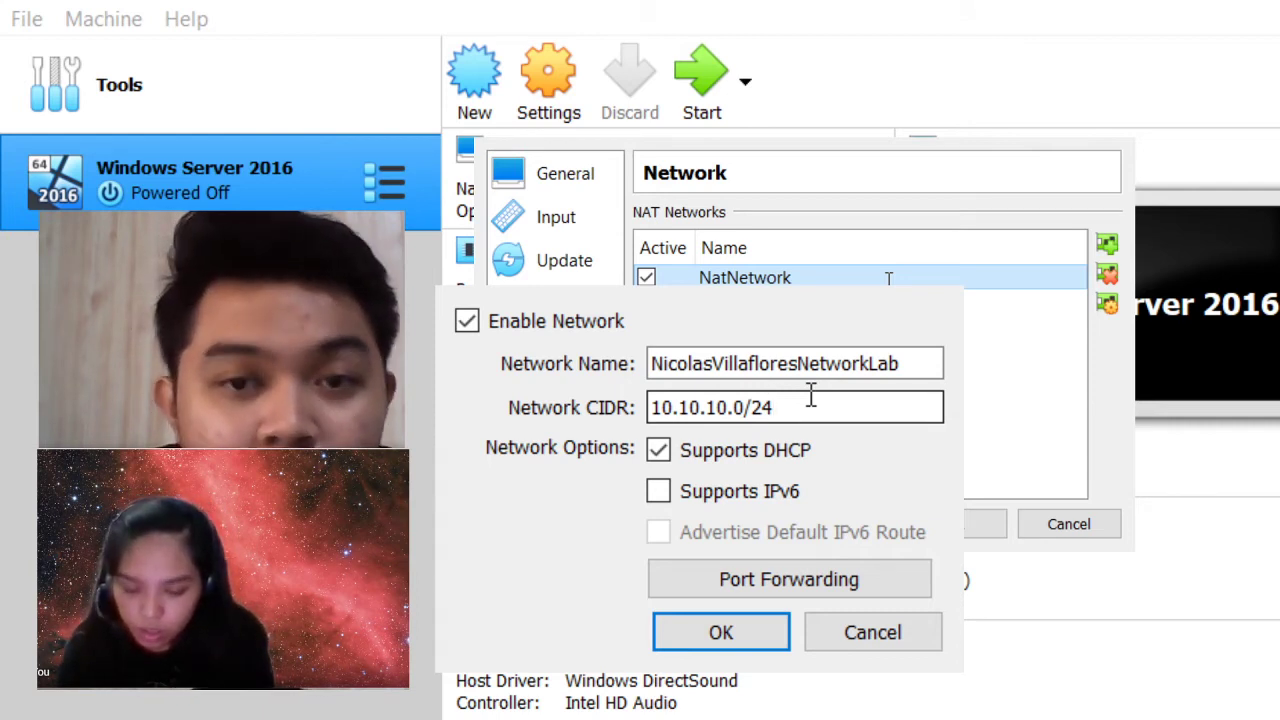
click(747, 648)
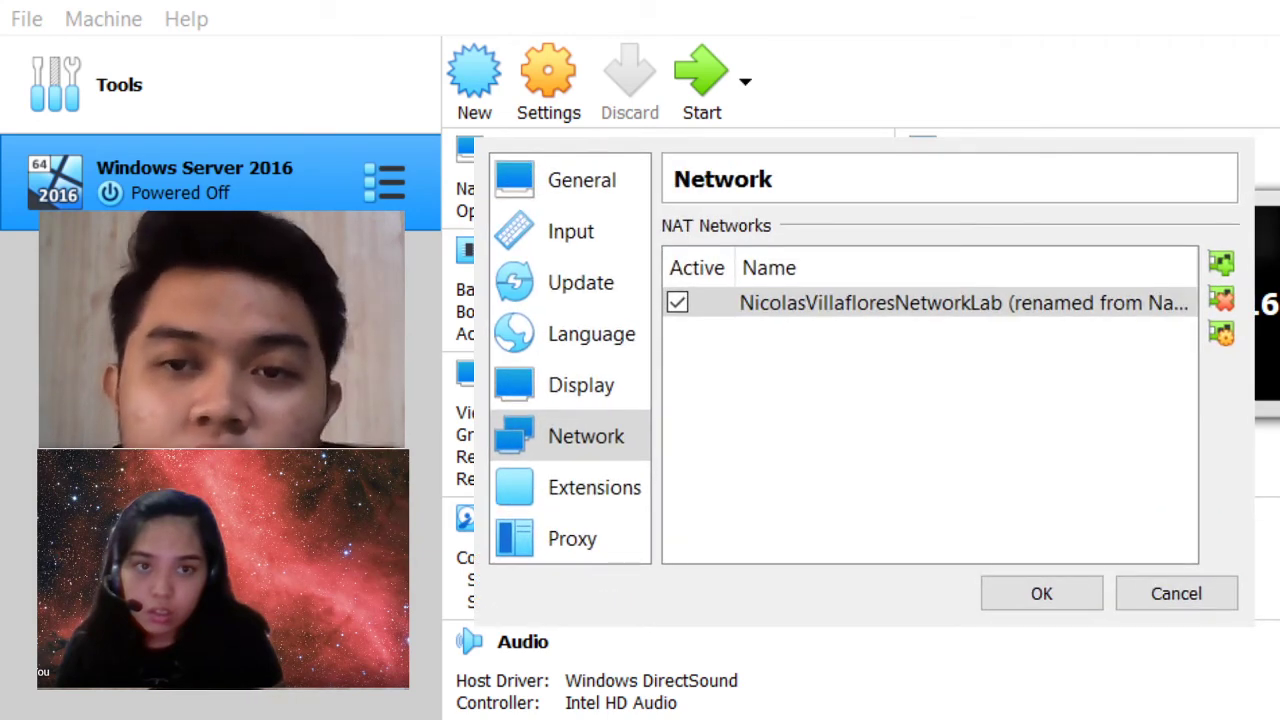
click(964, 303)
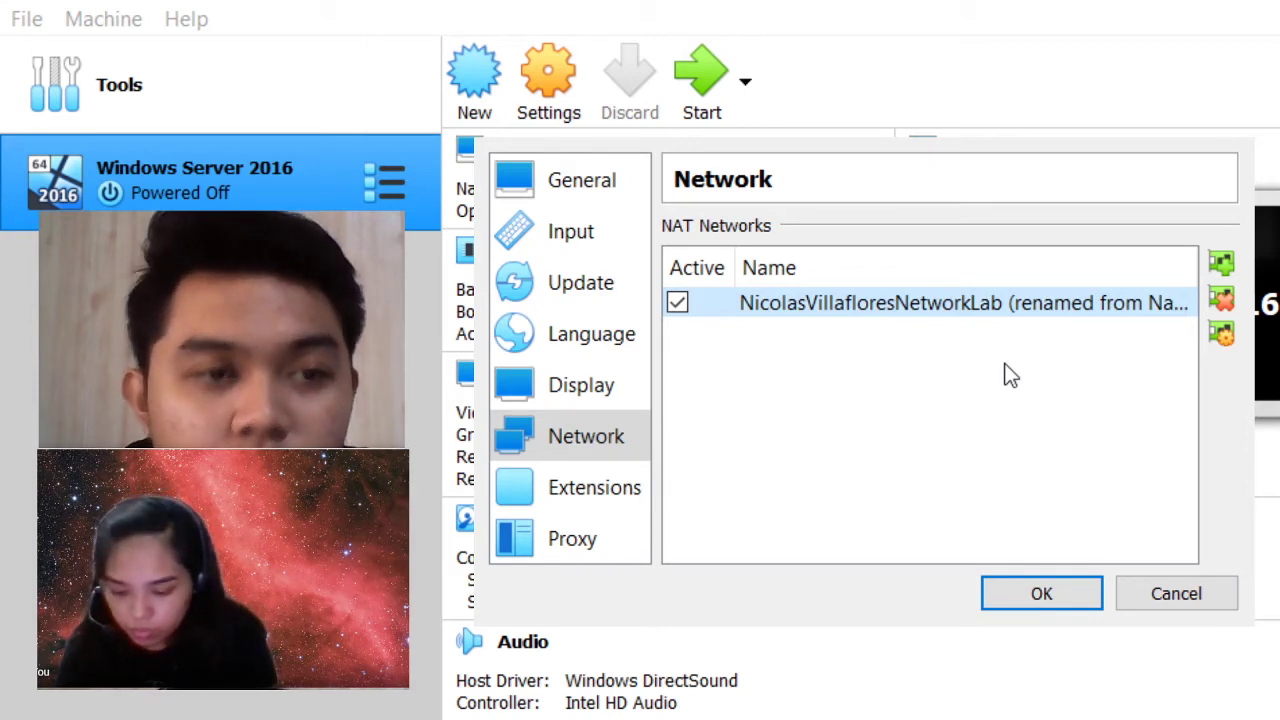
click(1083, 598)
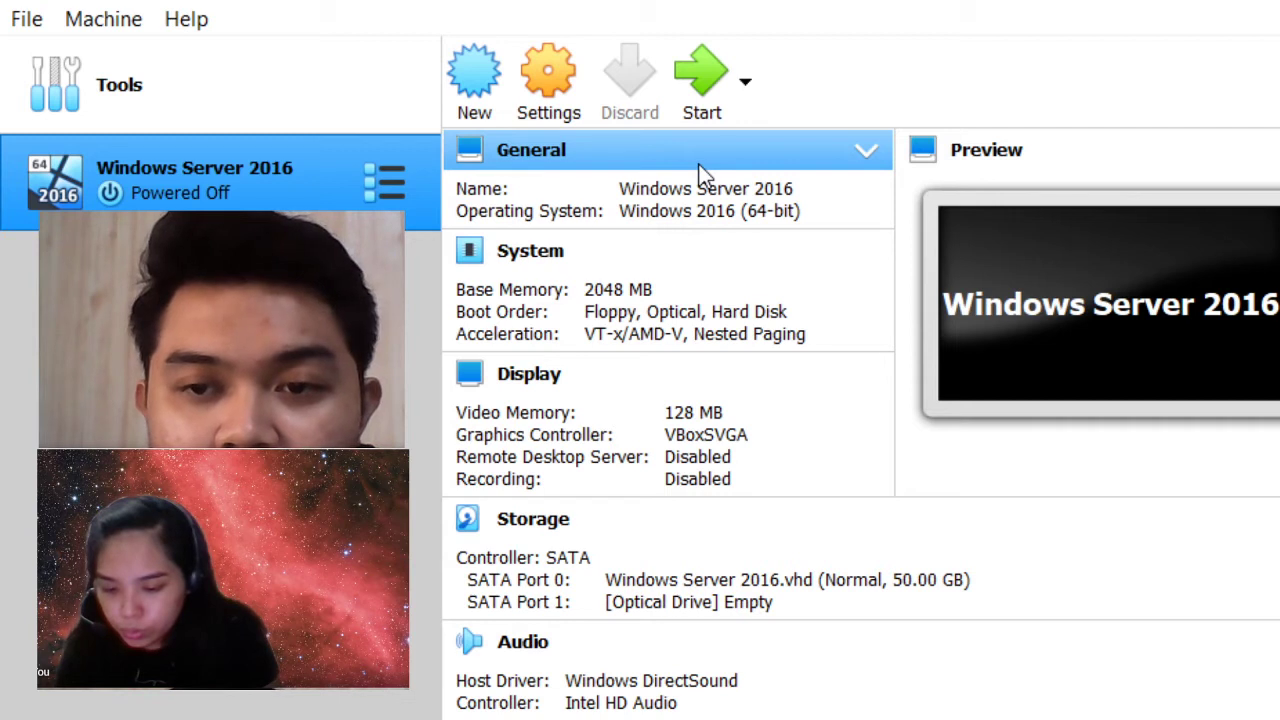
Set both Shared Clipboard and Drag'n'Drop to Bidirectional in the Windows Server 2016 machine's advanced general settings.
click(863, 158)
click(866, 153)
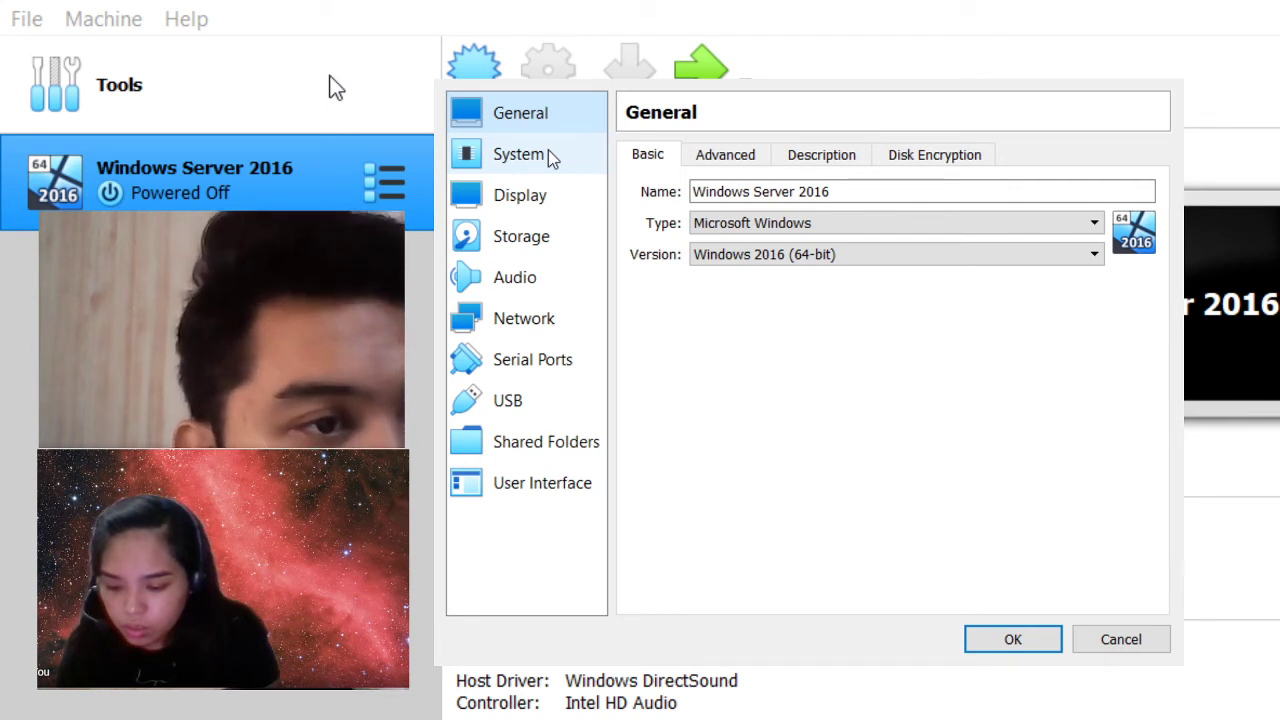
click(730, 156)
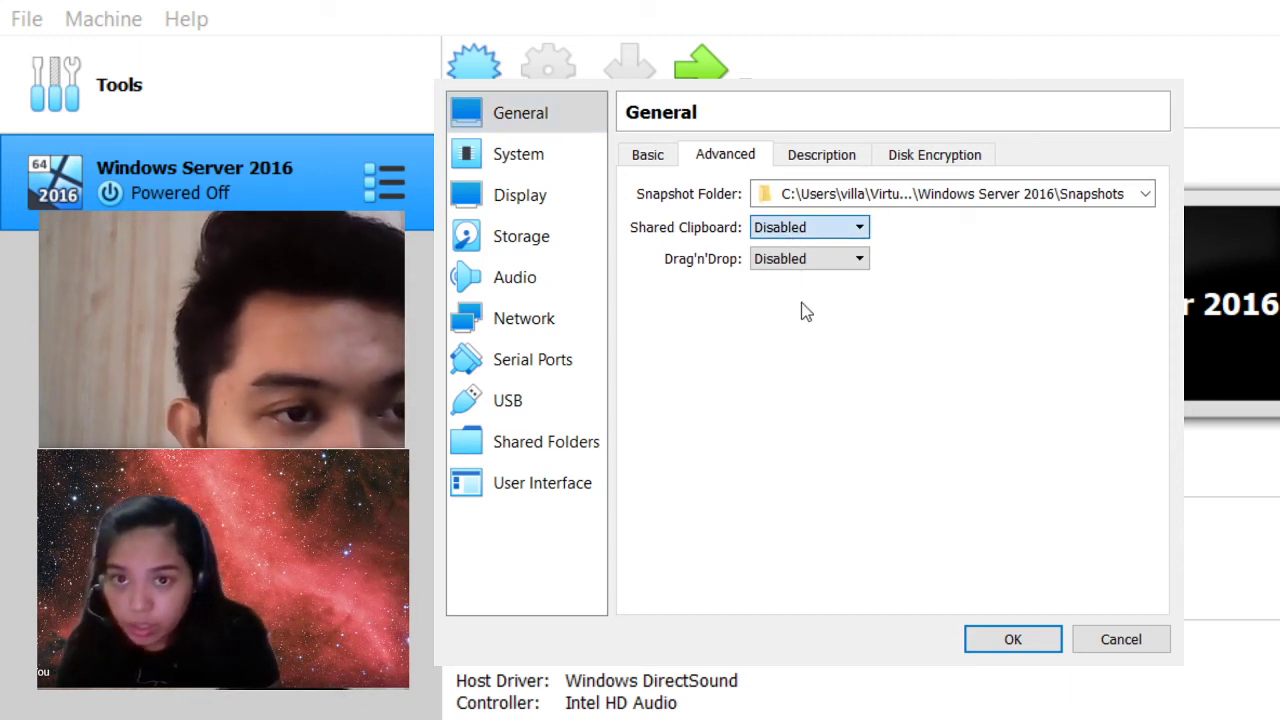
click(803, 230)
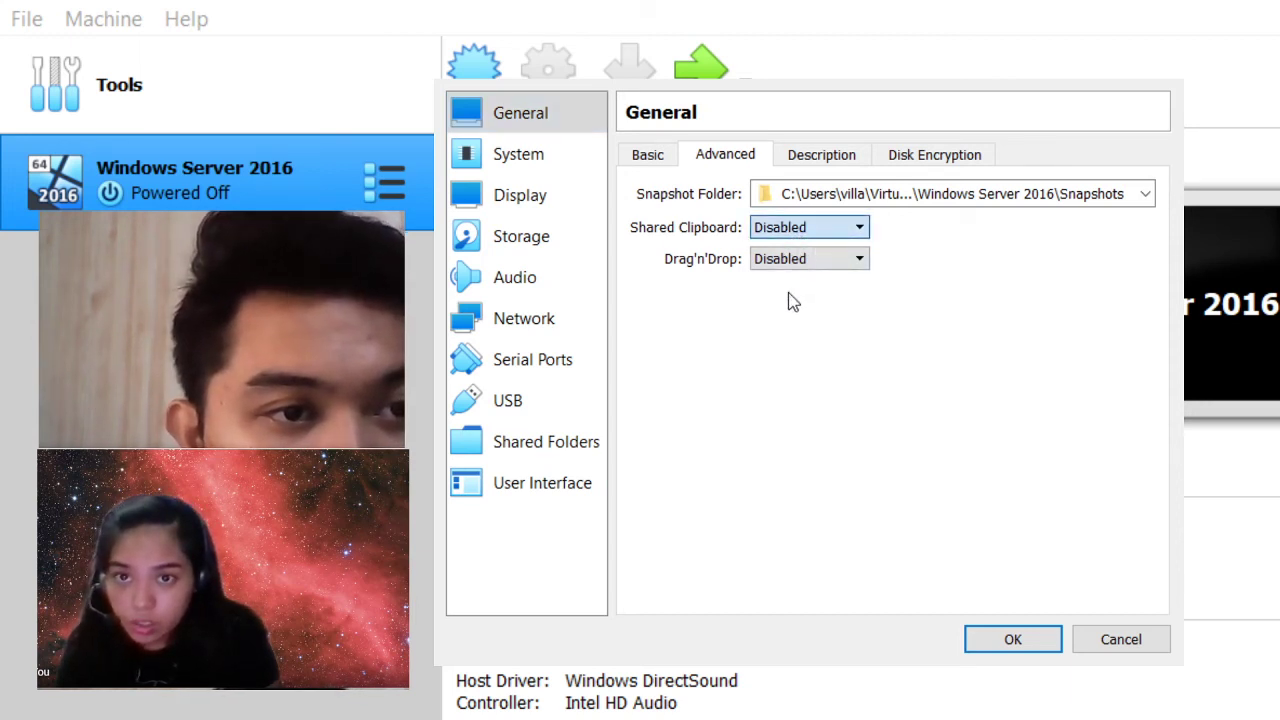
click(788, 292)
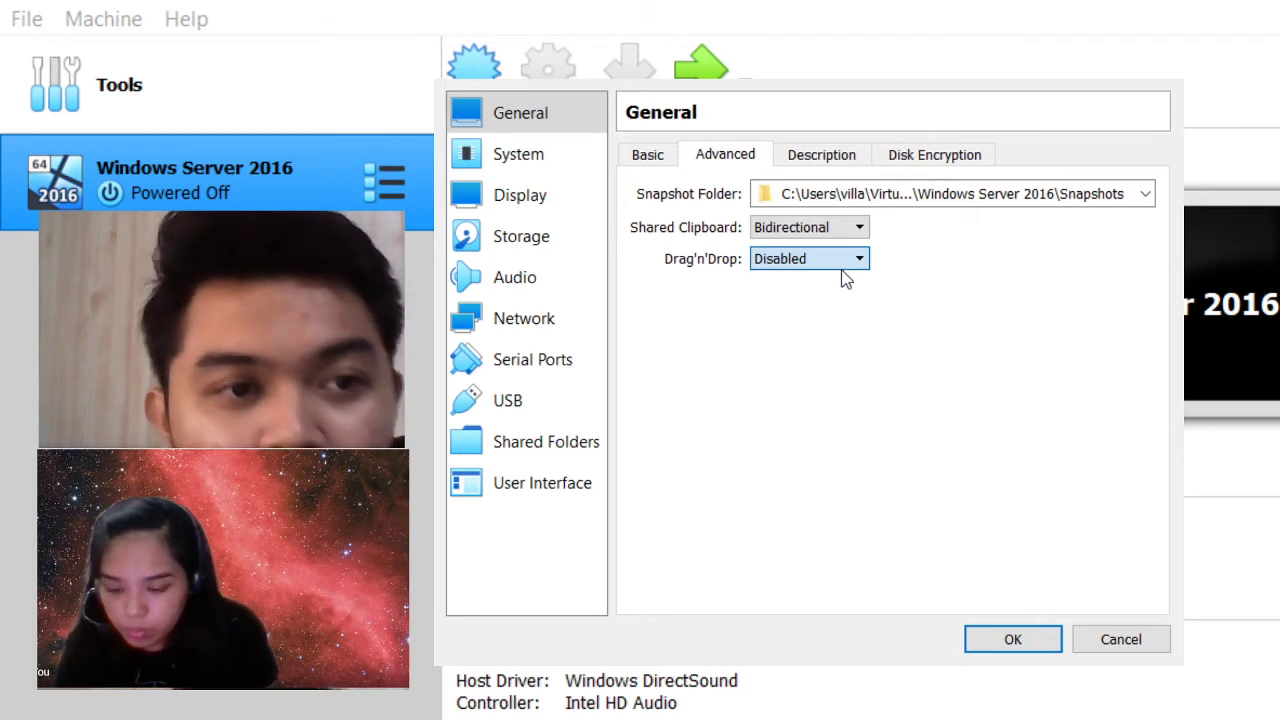
click(802, 329)
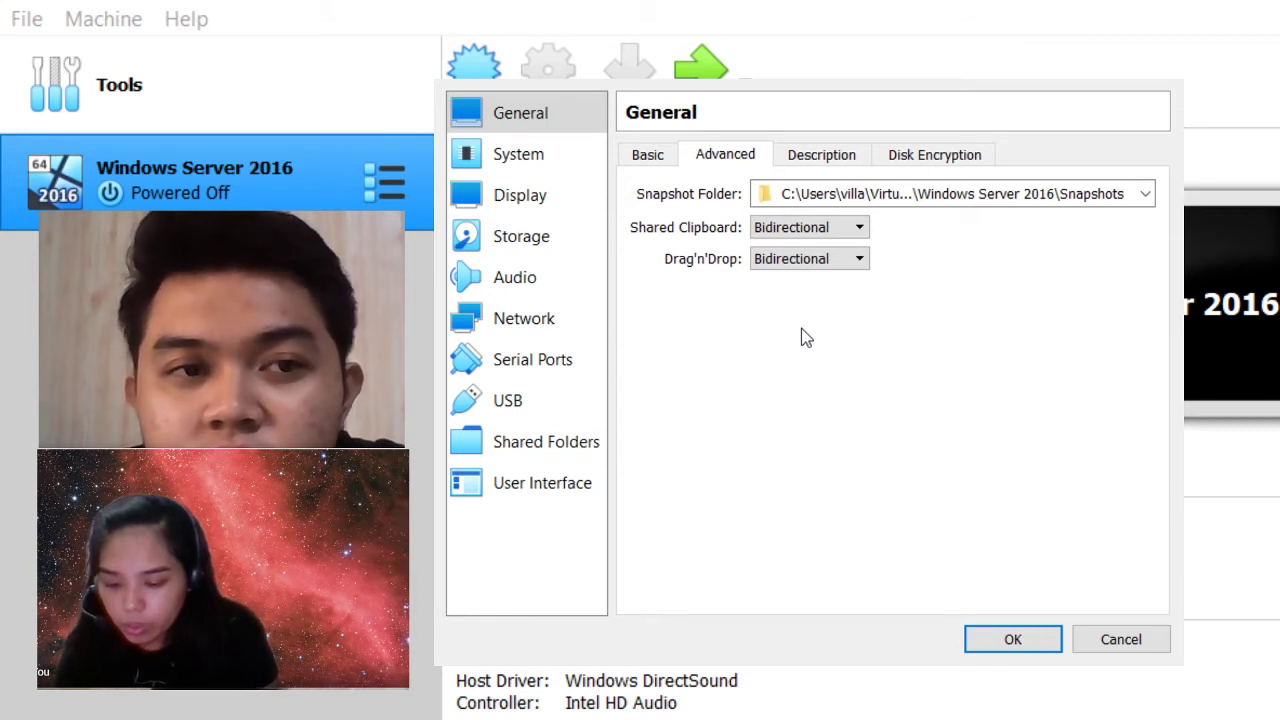
click(1013, 640)
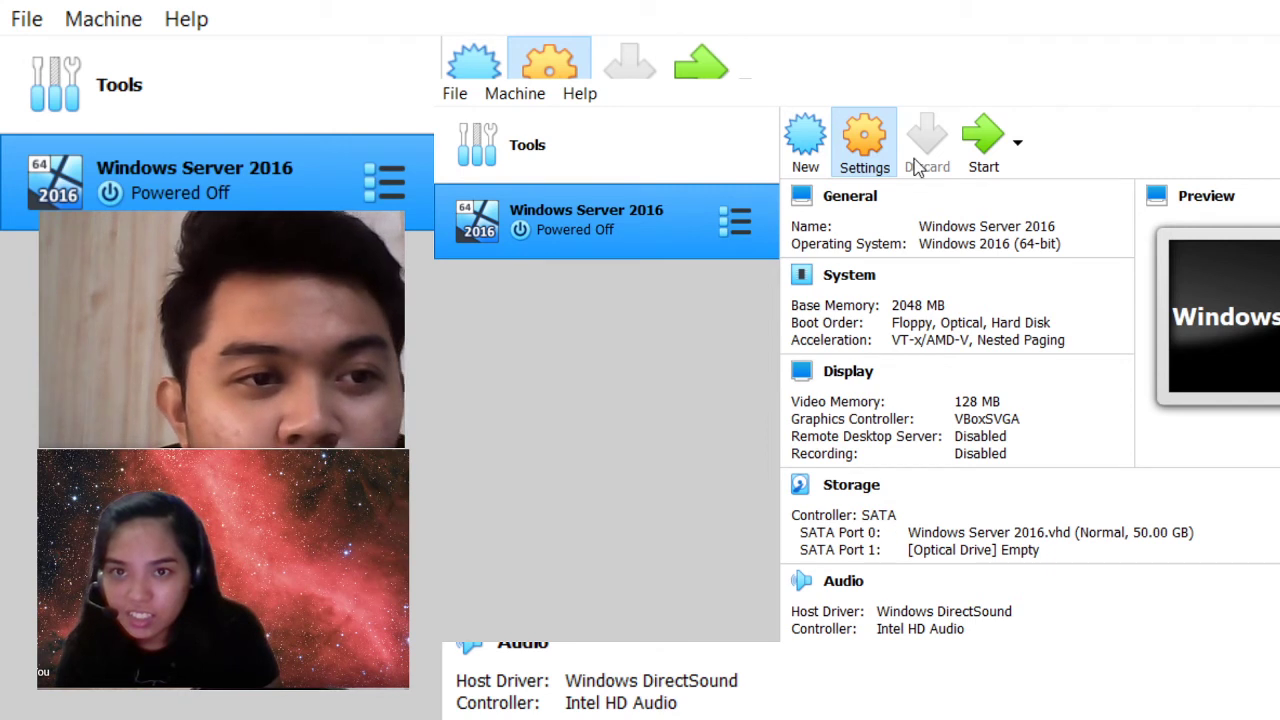
Attach the Windows Server 2016 machine's network Adapter 1 to NAT Network, using the custom lab network.
click(862, 165)
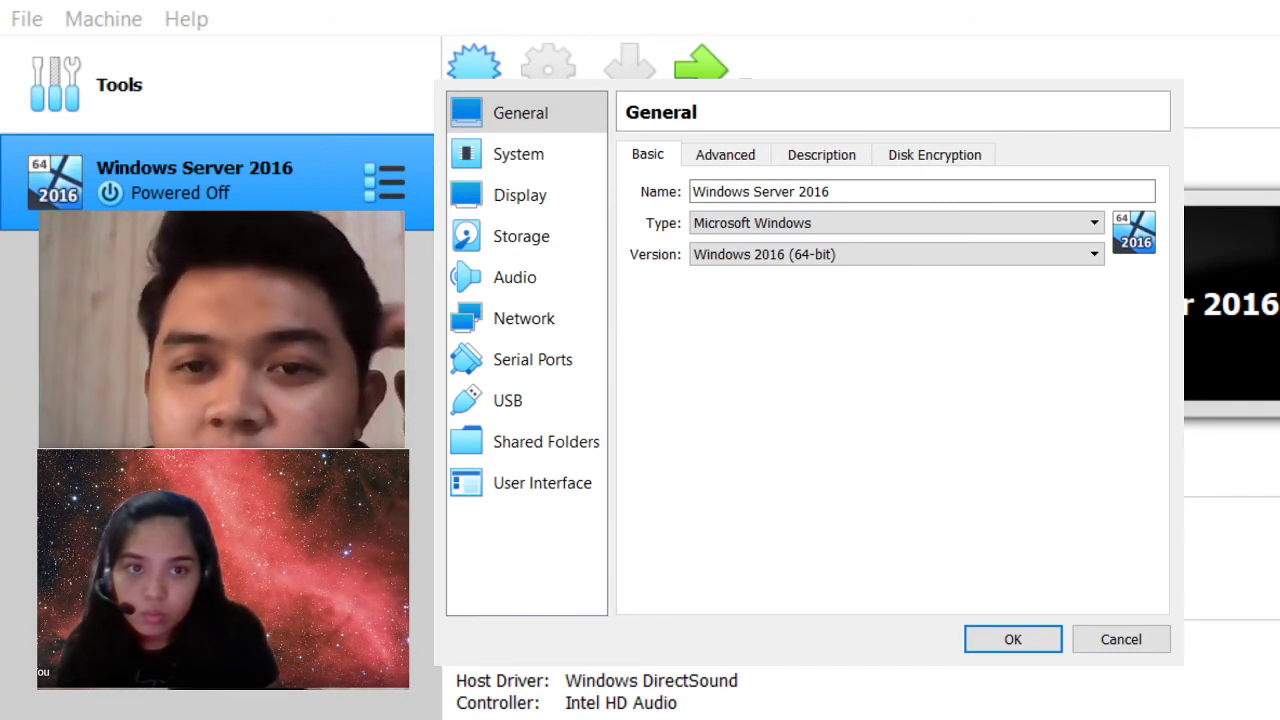
click(640, 586)
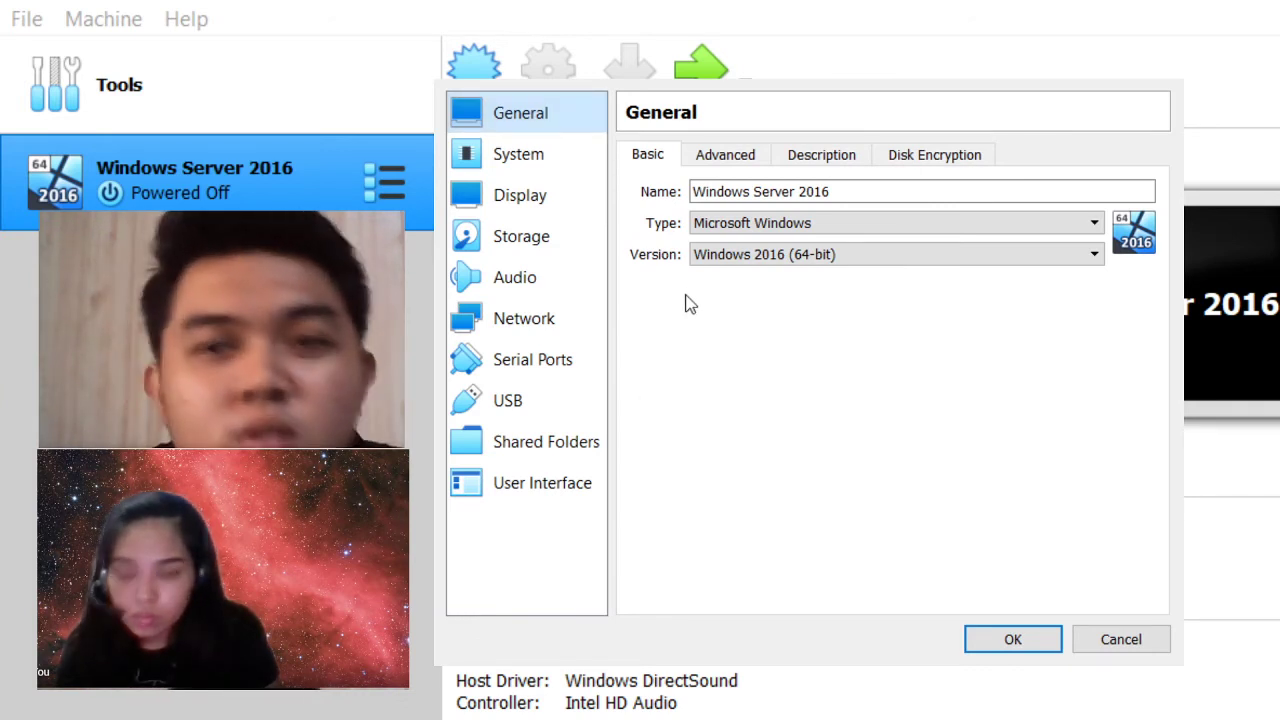
click(518, 154)
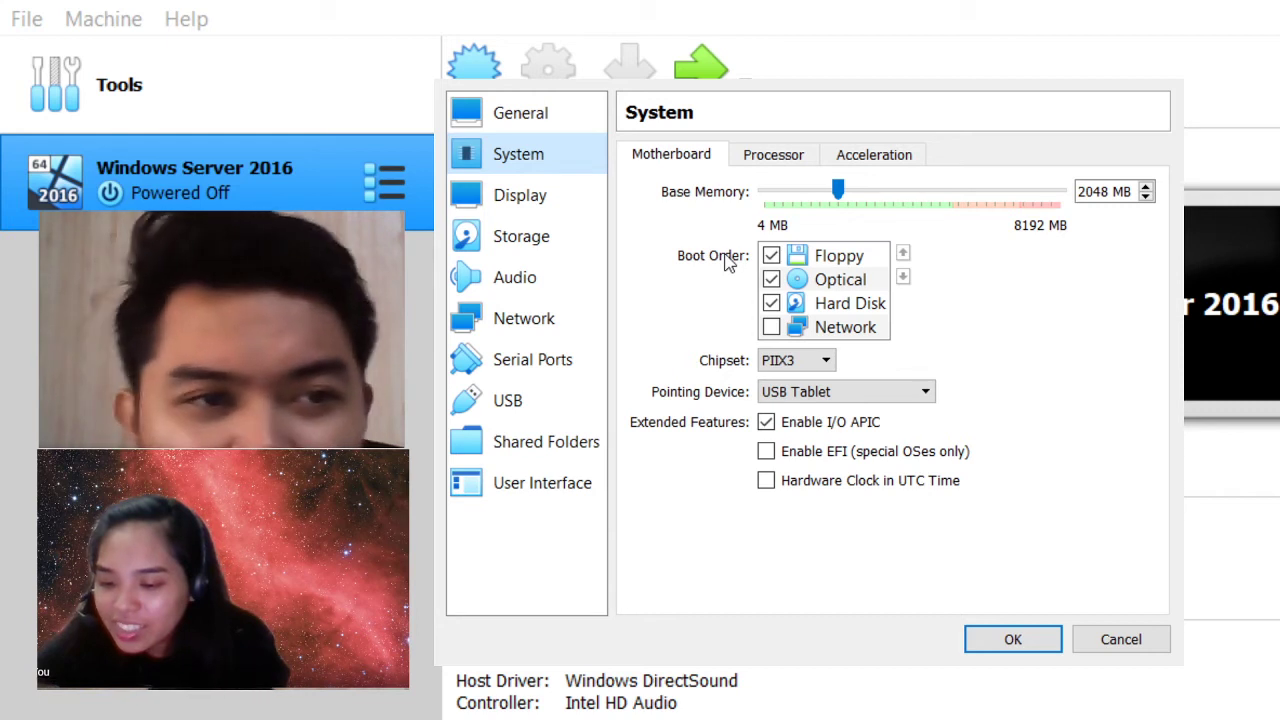
click(527, 330)
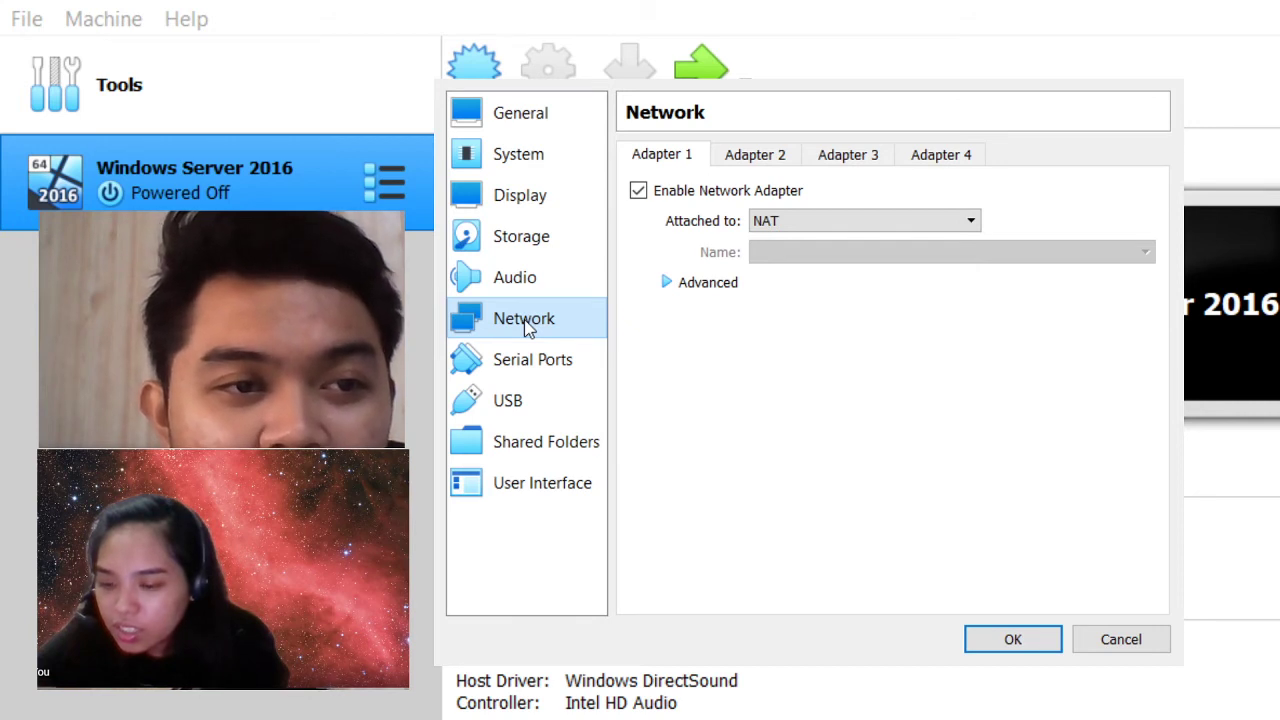
click(771, 230)
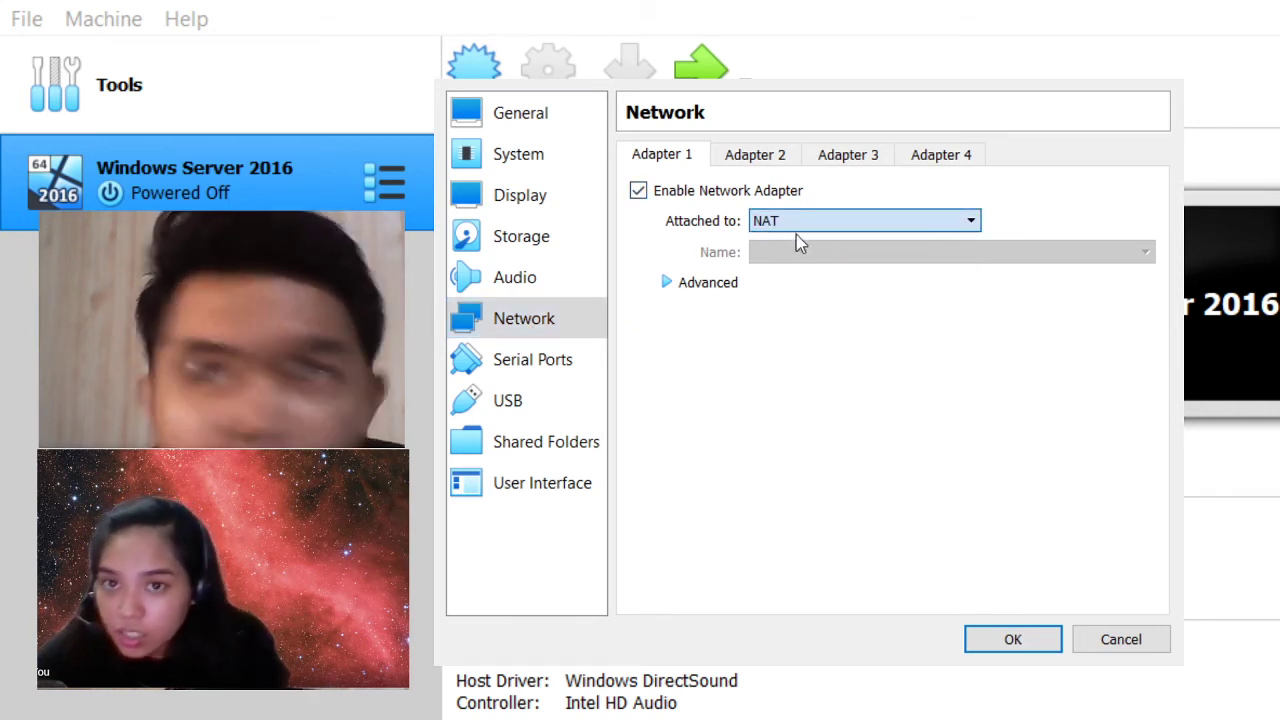
key(Down)
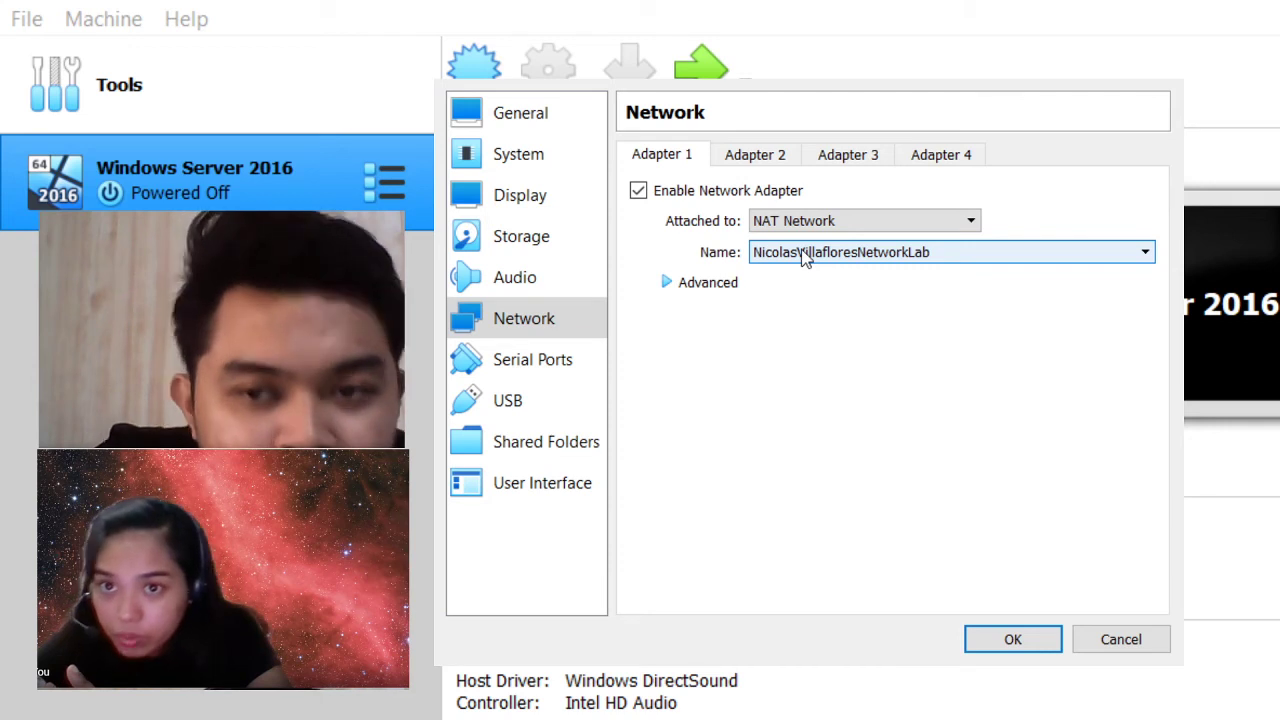
Add the host folder D:\Virtual Machine as a read-only shared folder and save the machine settings.
click(531, 447)
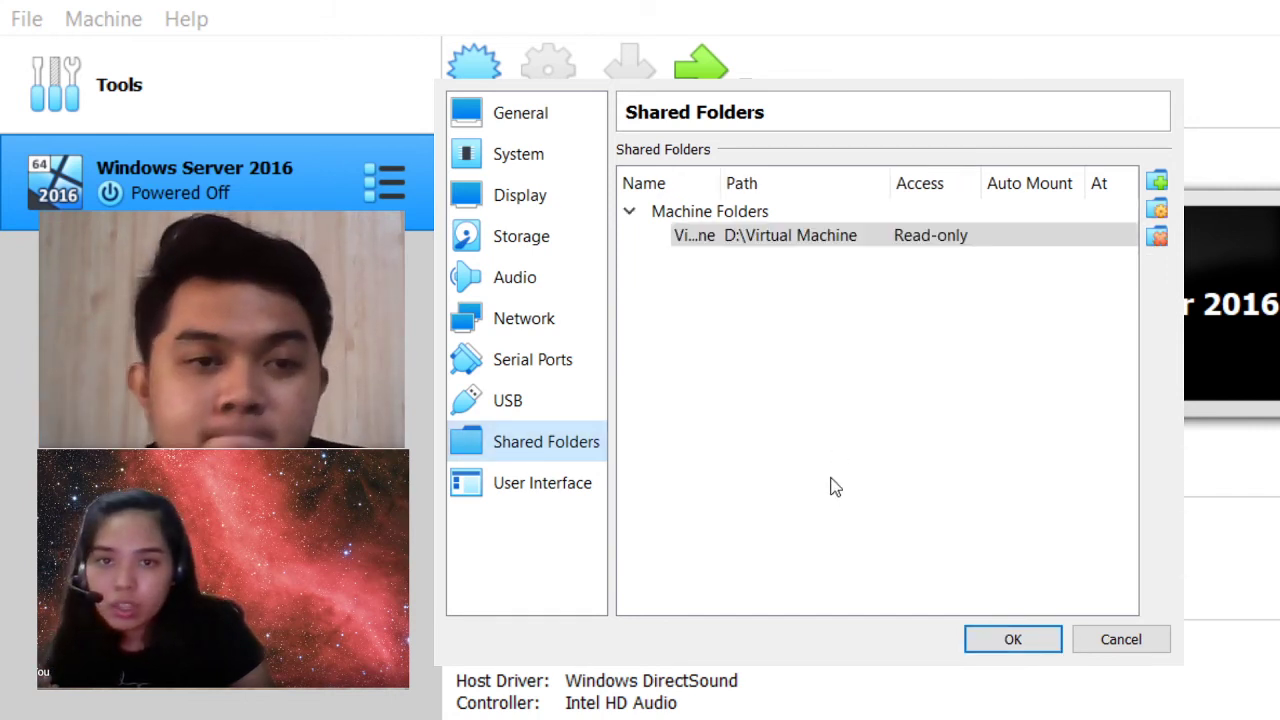
click(1020, 643)
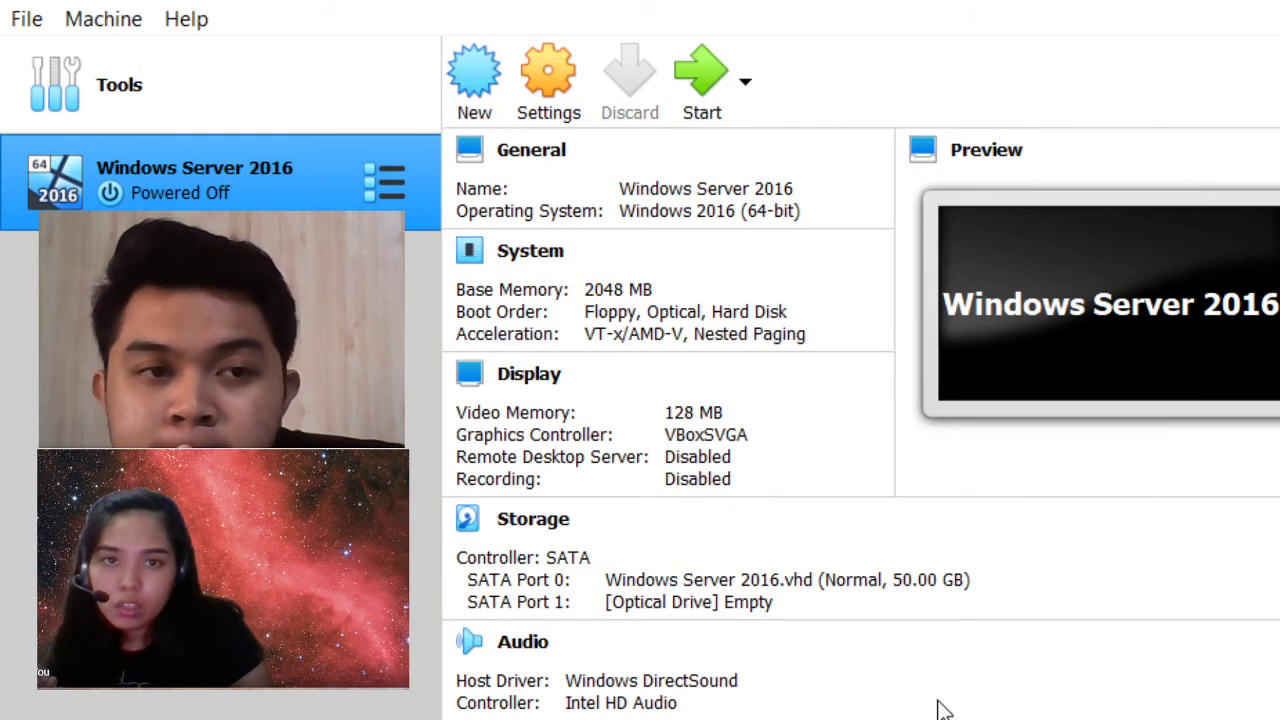